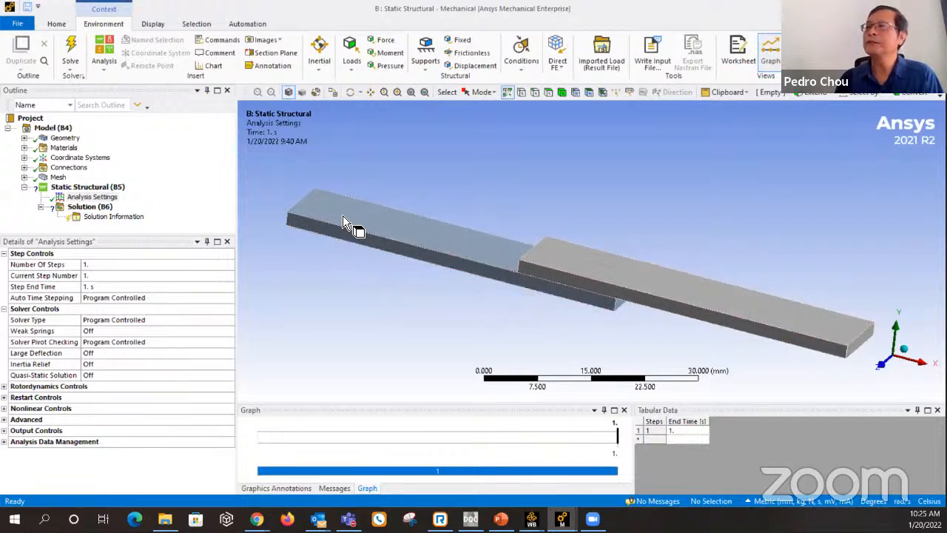
# Inspect the contact region between the two overlapping plates, examining its contact and target faces from several angles.
pyautogui.click(24, 167)
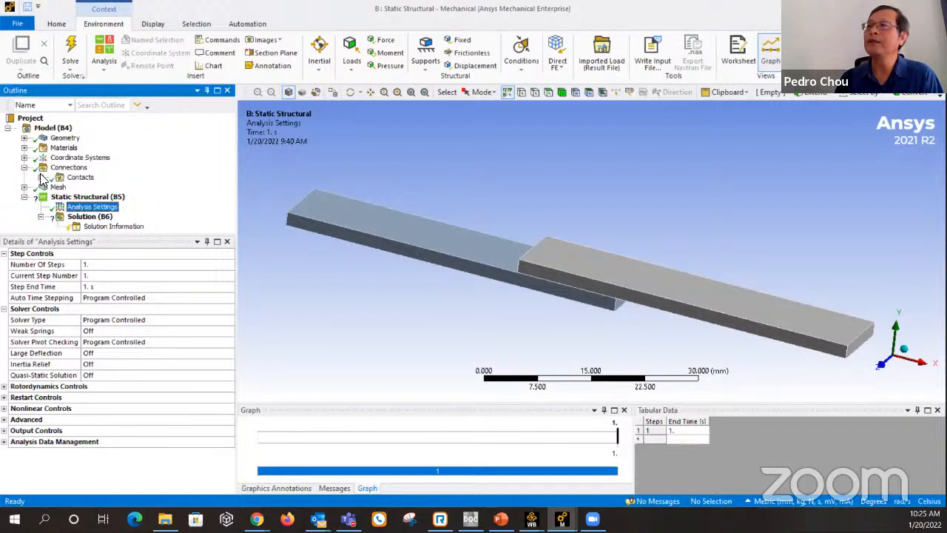
pyautogui.click(40, 178)
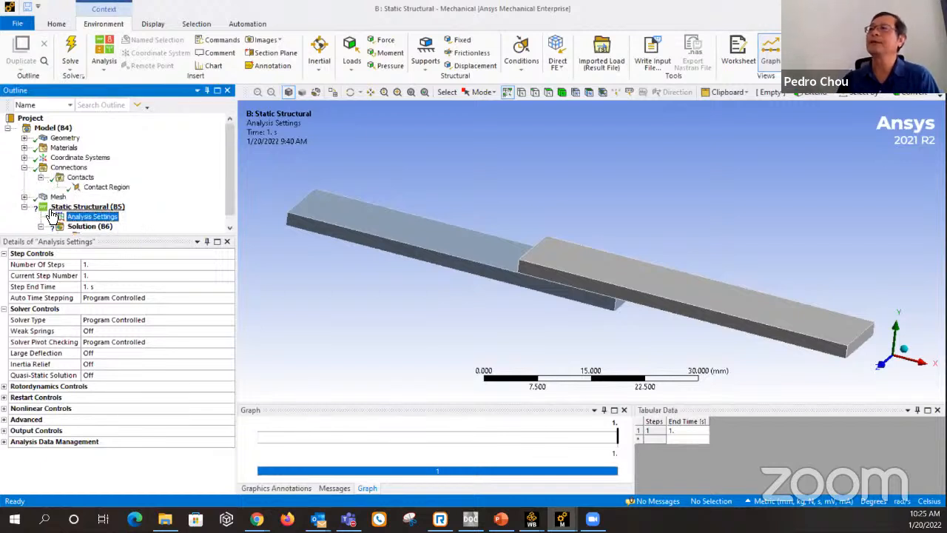
pyautogui.click(106, 187)
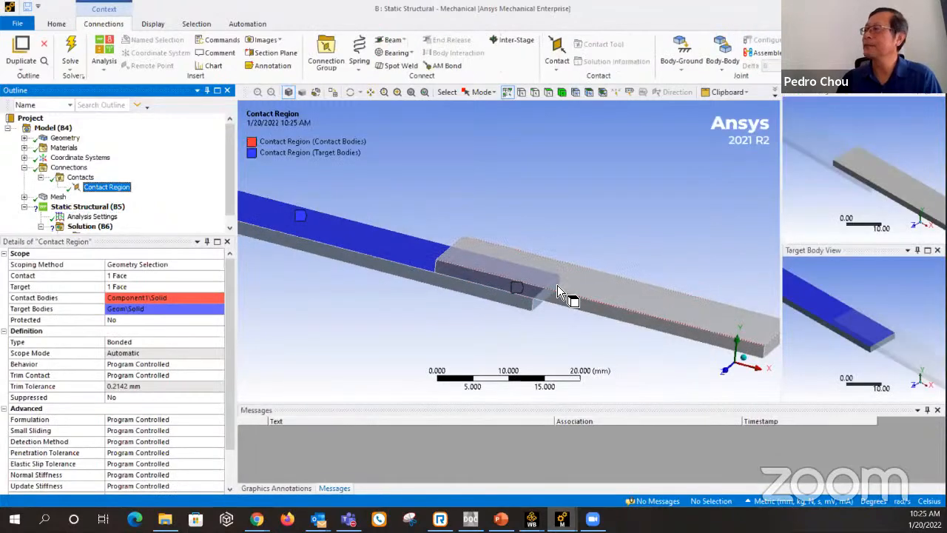
pyautogui.moveTo(559, 286)
pyautogui.mouseDown(button='middle')
pyautogui.moveTo(550, 285)
pyautogui.moveTo(554, 249)
pyautogui.moveTo(545, 247)
pyautogui.moveTo(550, 287)
pyautogui.mouseUp(button='middle')
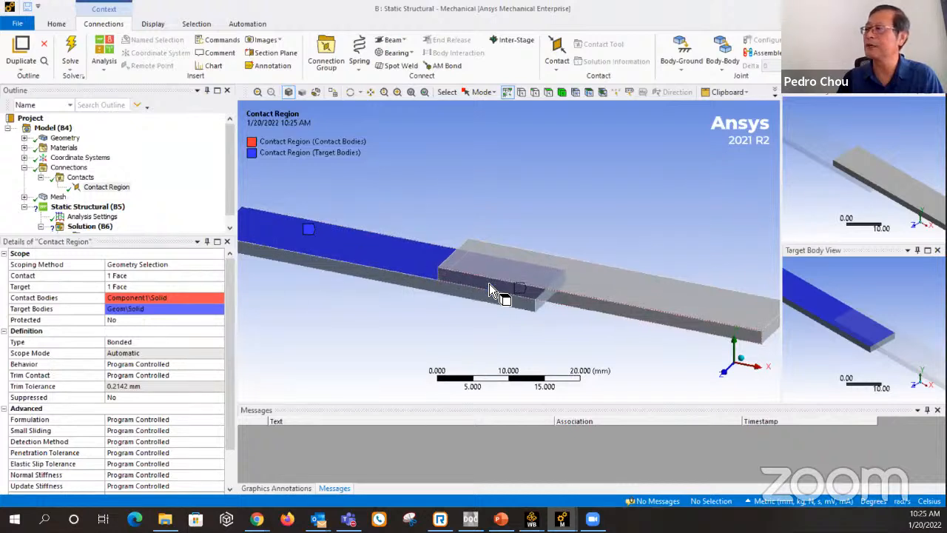
pyautogui.moveTo(489, 284); pyautogui.dragTo(587, 273, button='middle')
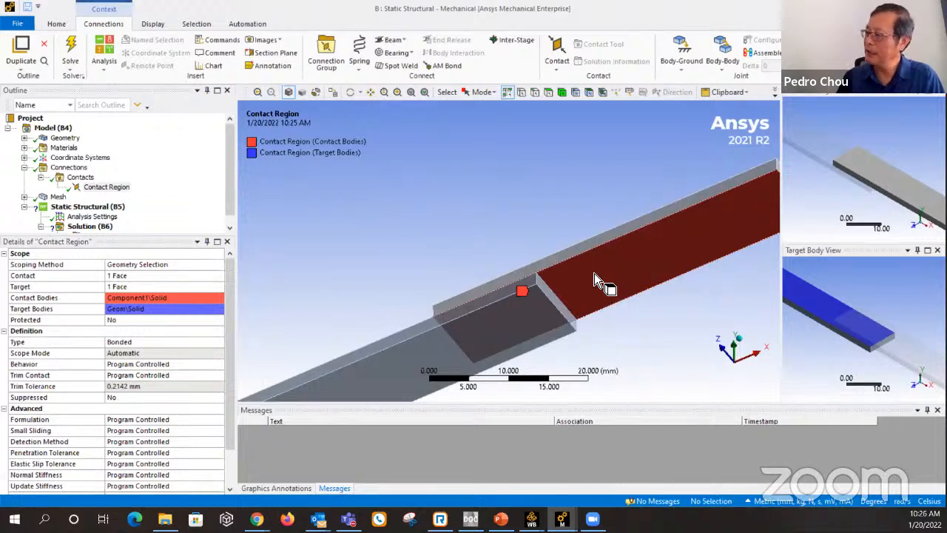
pyautogui.moveTo(595, 268); pyautogui.dragTo(604, 336, button='middle')
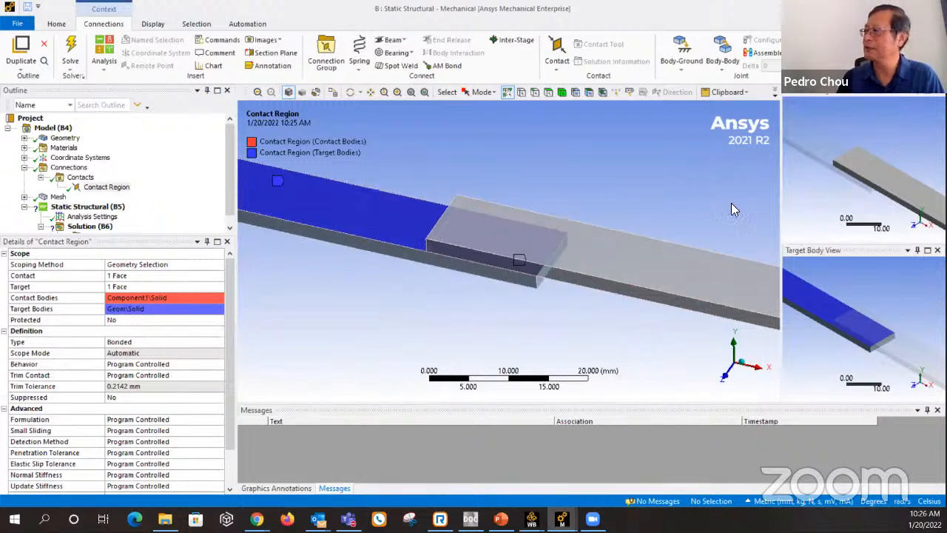
pyautogui.moveTo(867, 192); pyautogui.dragTo(873, 172, button='middle')
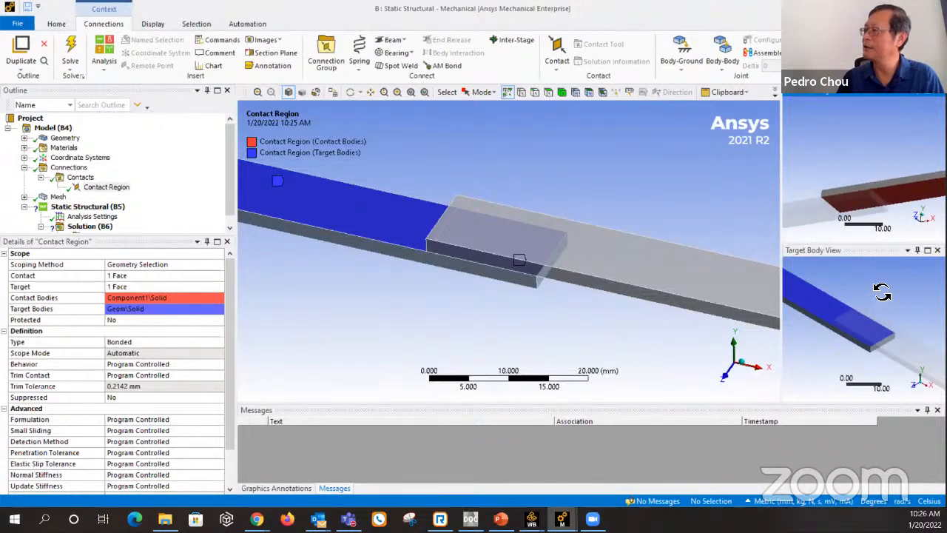
pyautogui.moveTo(882, 292)
pyautogui.mouseDown(button='middle')
pyautogui.moveTo(882, 305)
pyautogui.moveTo(889, 302)
pyautogui.mouseUp(button='middle')
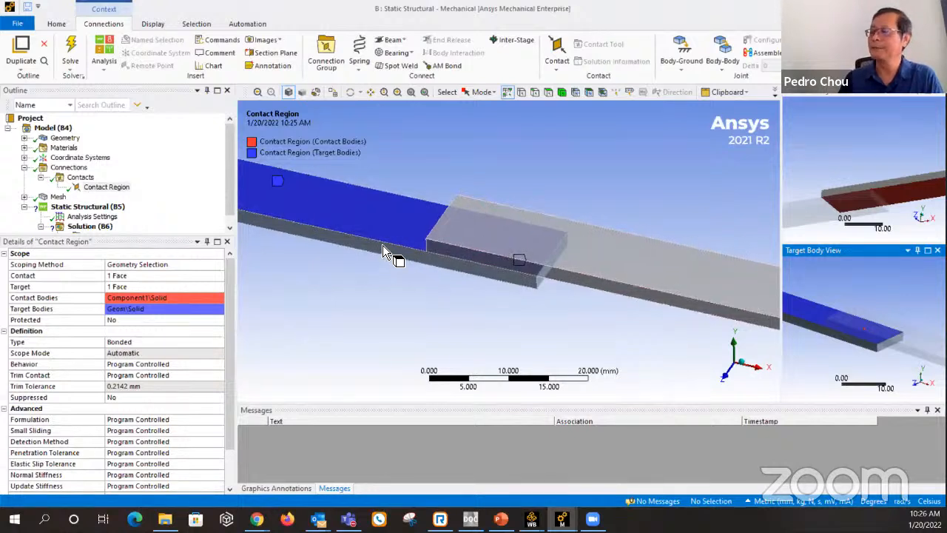
pyautogui.scroll(-3, 522, 254)
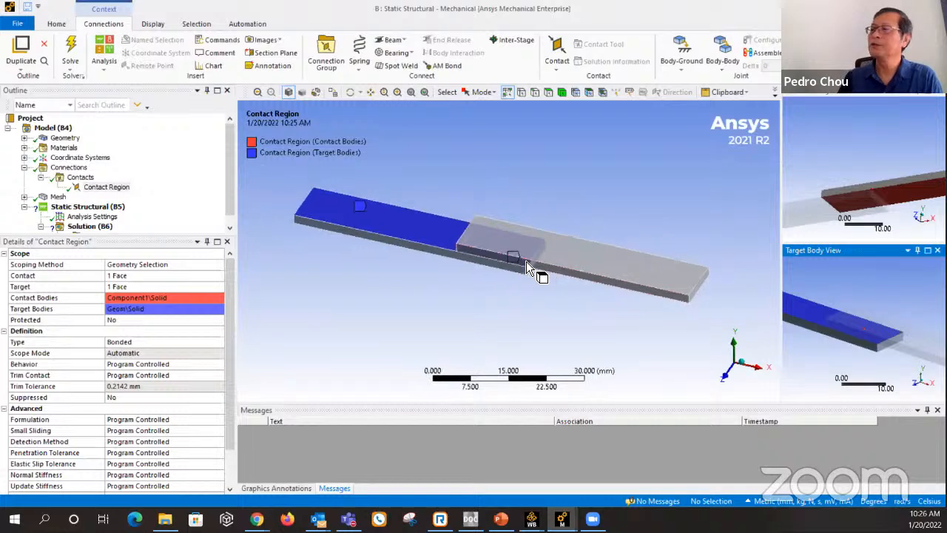
pyautogui.scroll(-1, 521, 263)
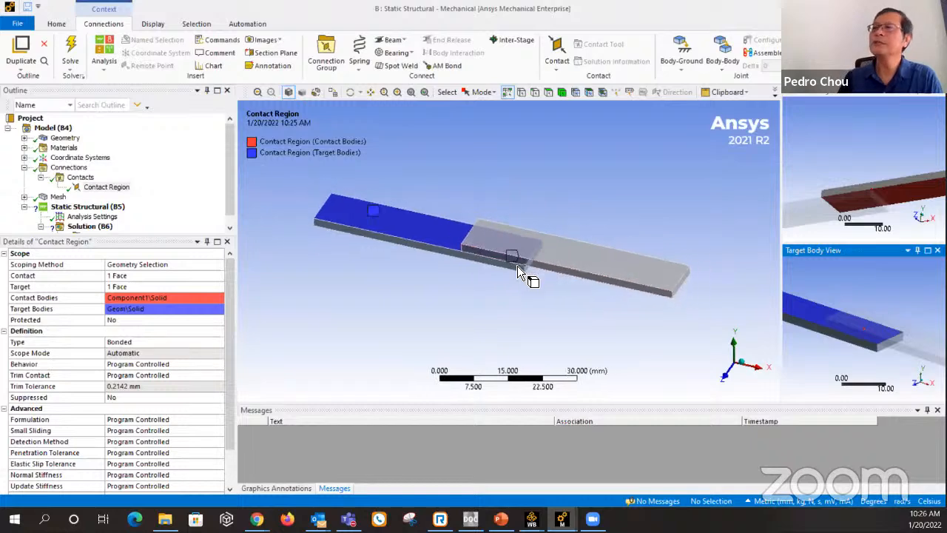
# Add a Fixed Support to the static structural analysis, scoped to the outer end faces of both plates.
pyautogui.click(107, 207)
pyautogui.rightClick(108, 206)
pyautogui.moveTo(150, 211)
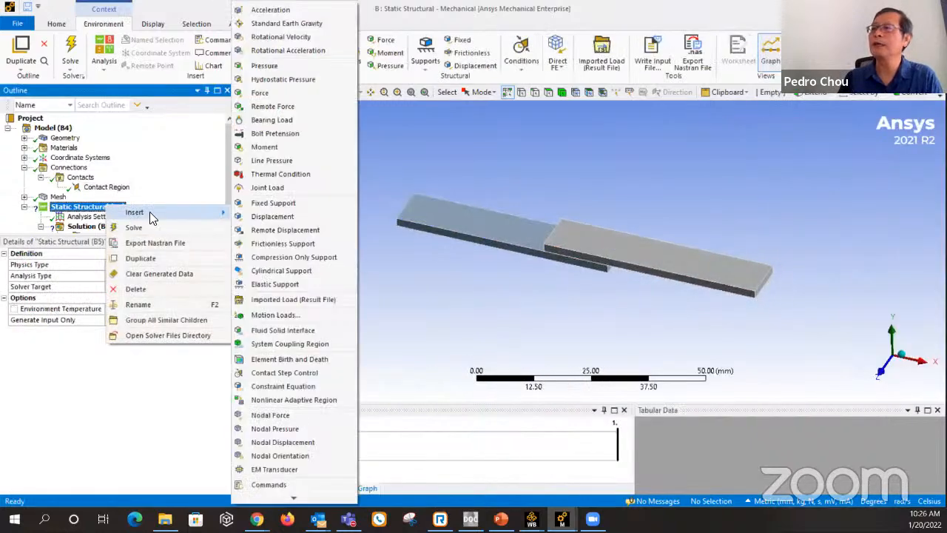
pyautogui.click(277, 202)
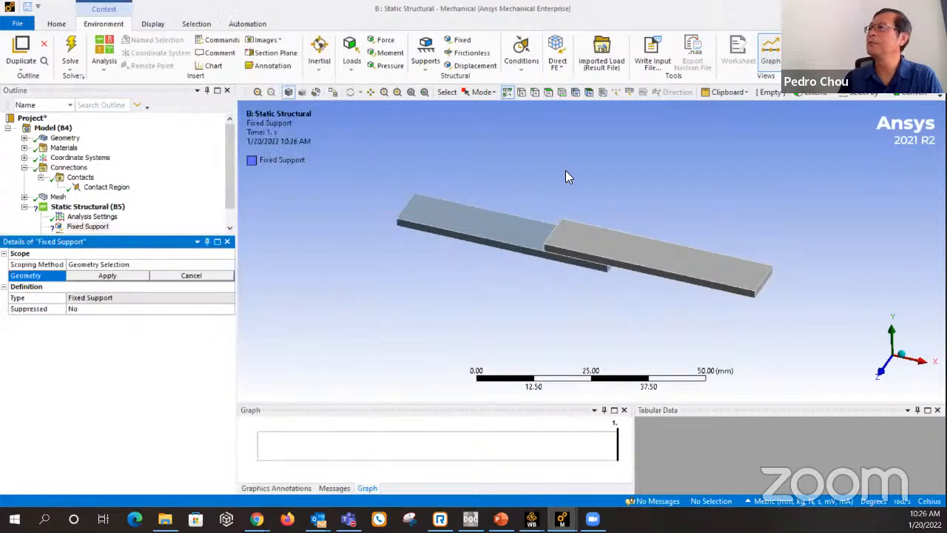
pyautogui.click(546, 92)
pyautogui.scroll(2, 717, 261)
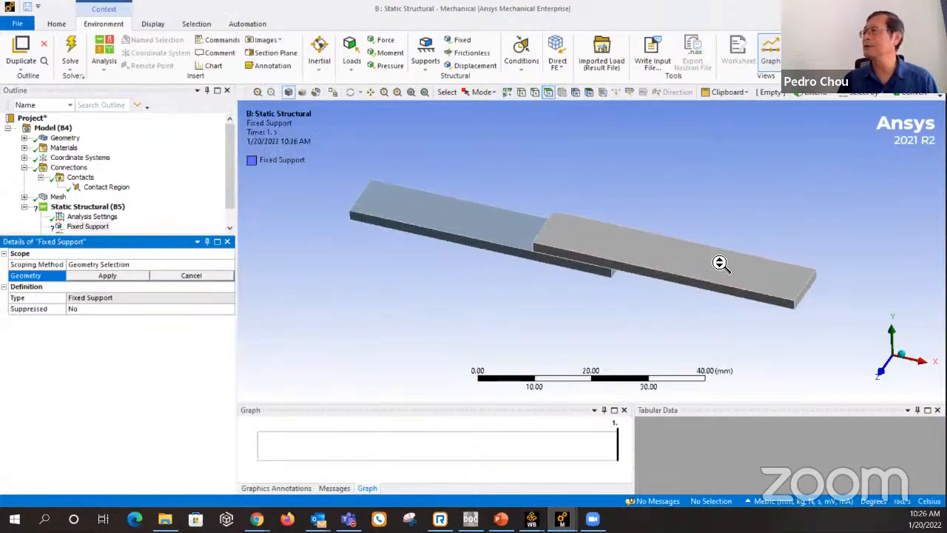
pyautogui.click(804, 291)
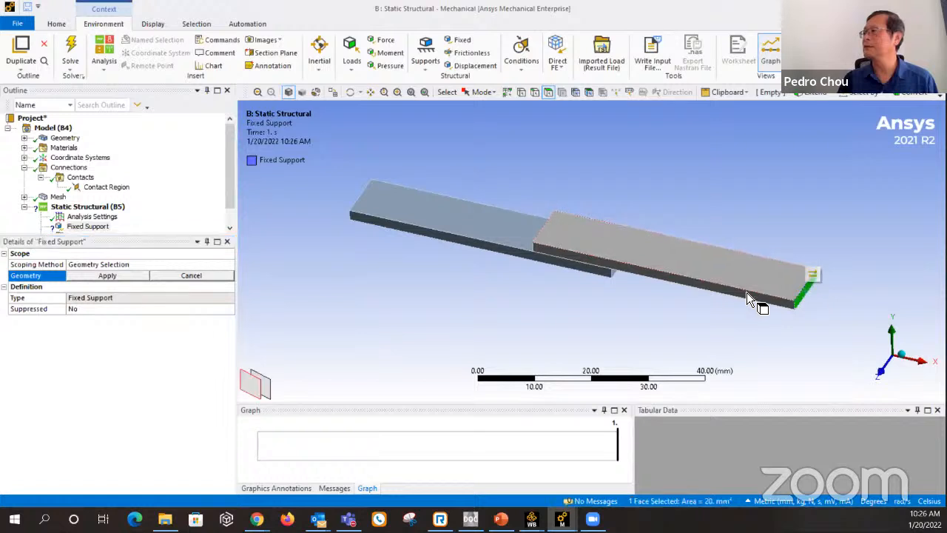
pyautogui.moveTo(746, 292)
pyautogui.mouseDown(button='middle')
pyautogui.moveTo(673, 276)
pyautogui.moveTo(734, 279)
pyautogui.mouseUp(button='middle')
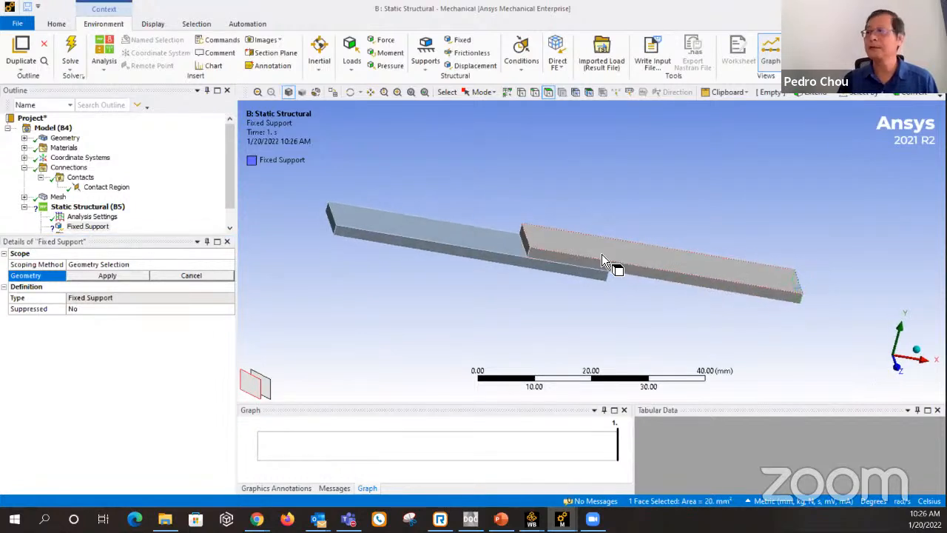
pyautogui.keyDown('ctrl'); pyautogui.click(332, 224); pyautogui.keyUp('ctrl')
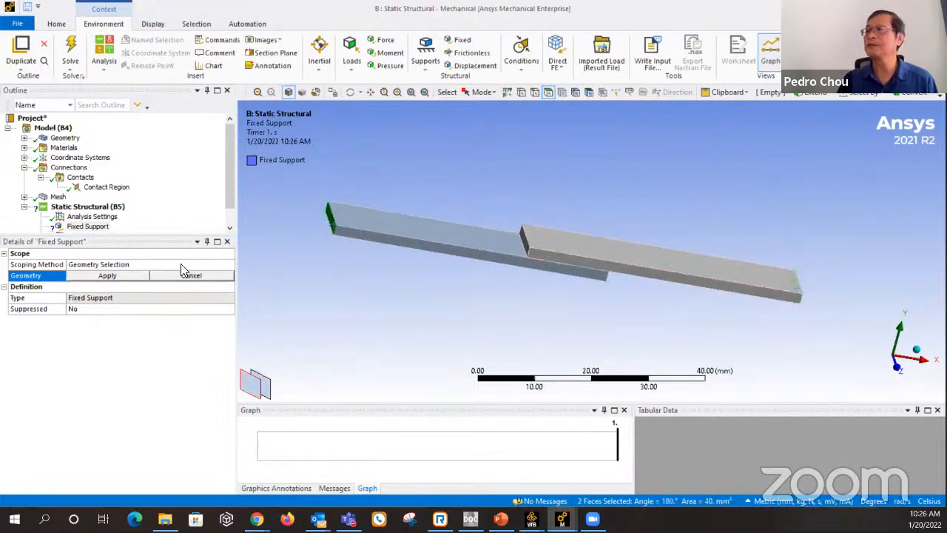
pyautogui.click(108, 278)
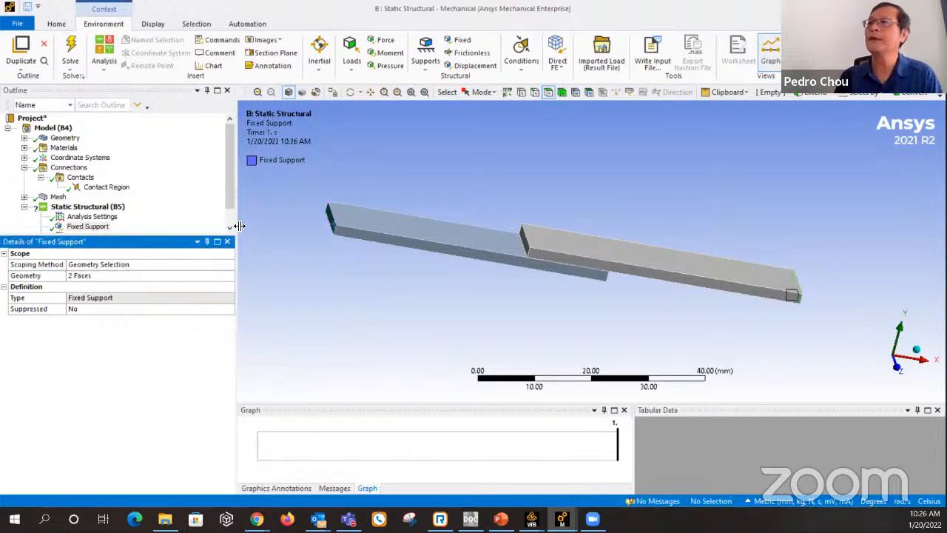
# Apply a Pressure load of 2 MPa normal to the top face of the upper plate.
pyautogui.rightClick(110, 208)
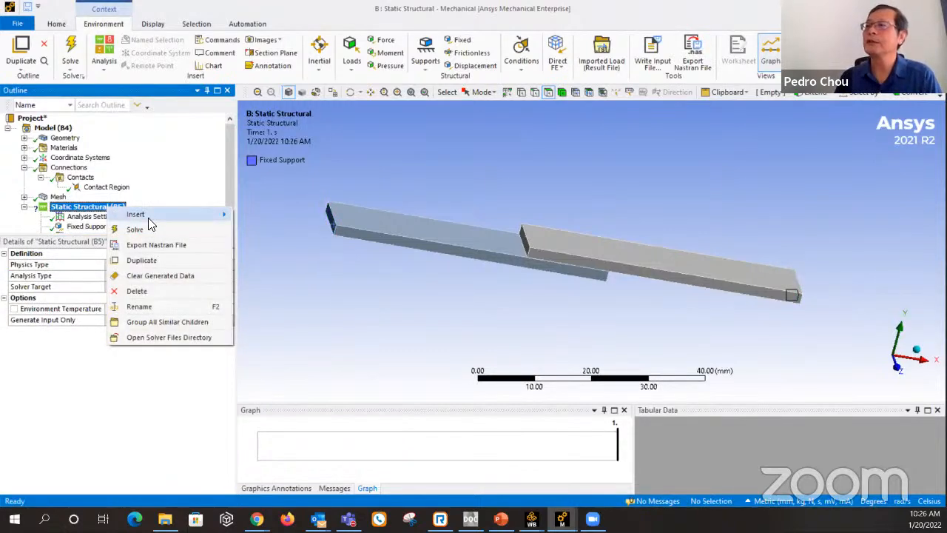
pyautogui.moveTo(166, 216)
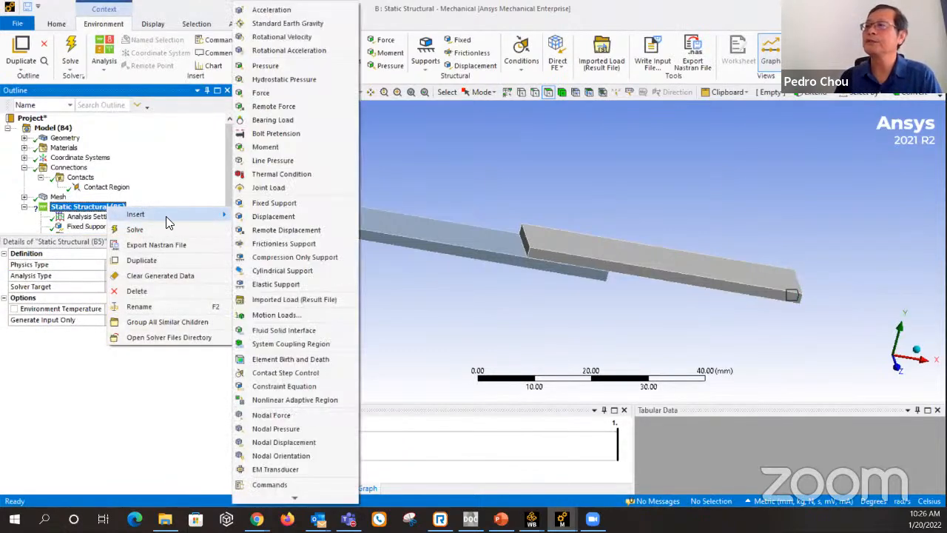
pyautogui.click(265, 65)
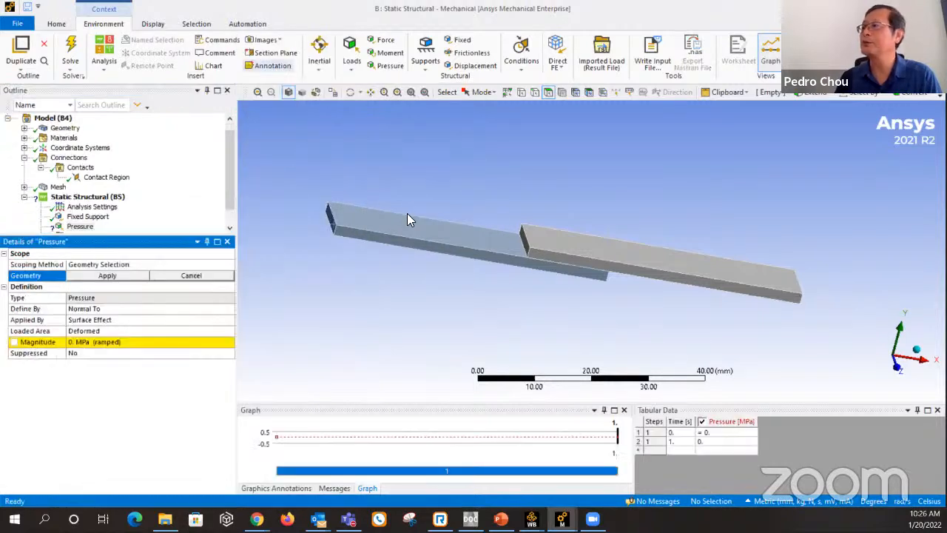
pyautogui.click(662, 255)
pyautogui.click(133, 276)
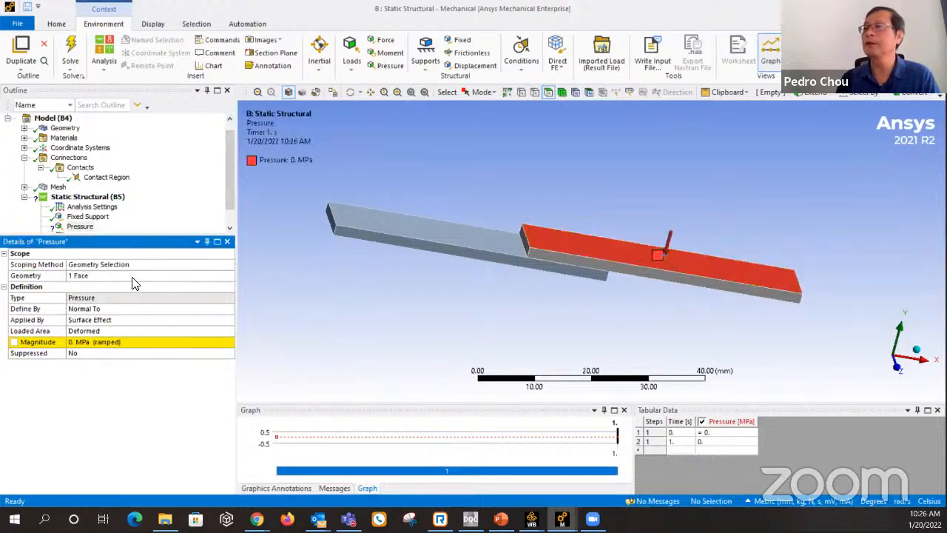
pyautogui.click(111, 342)
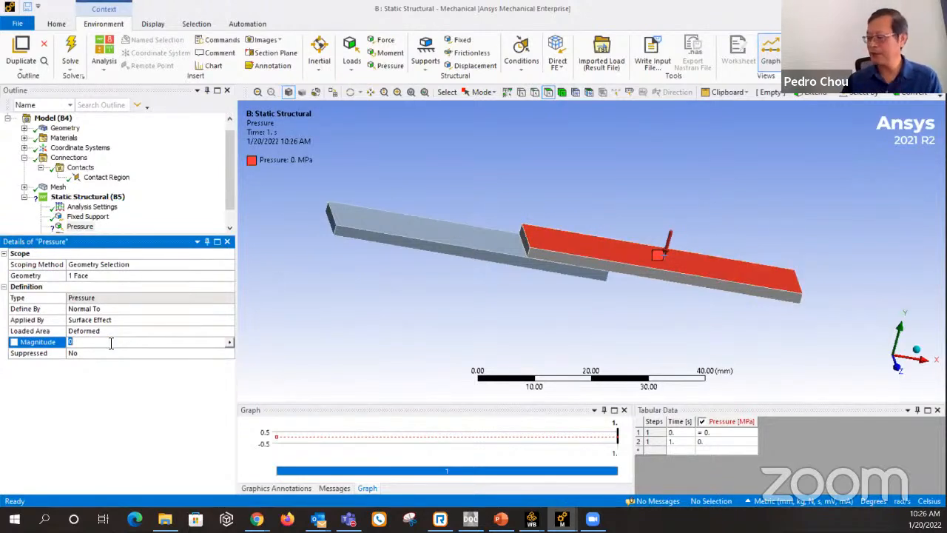
pyautogui.write('2')
pyautogui.press('Return')
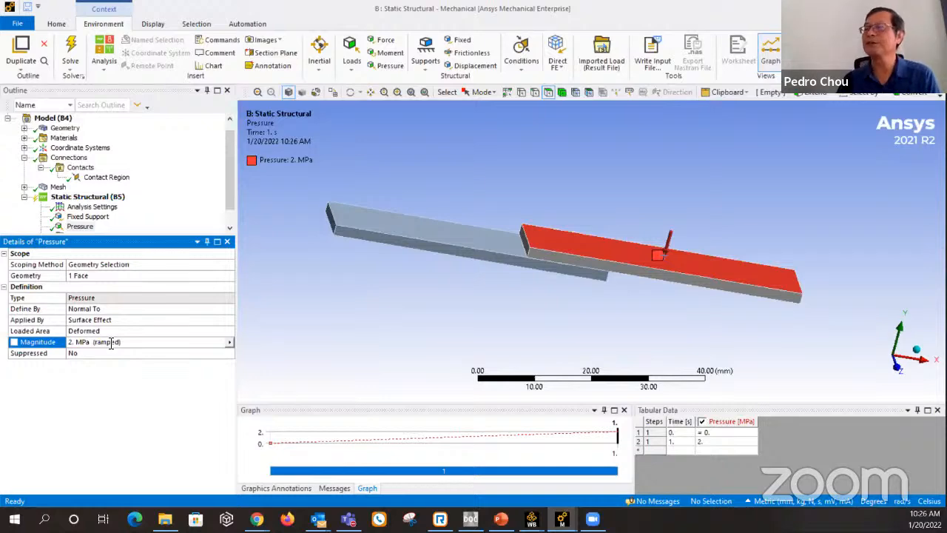
# Insert a Total Deformation result for all bodies under the solution.
pyautogui.scroll(-1, 145, 208)
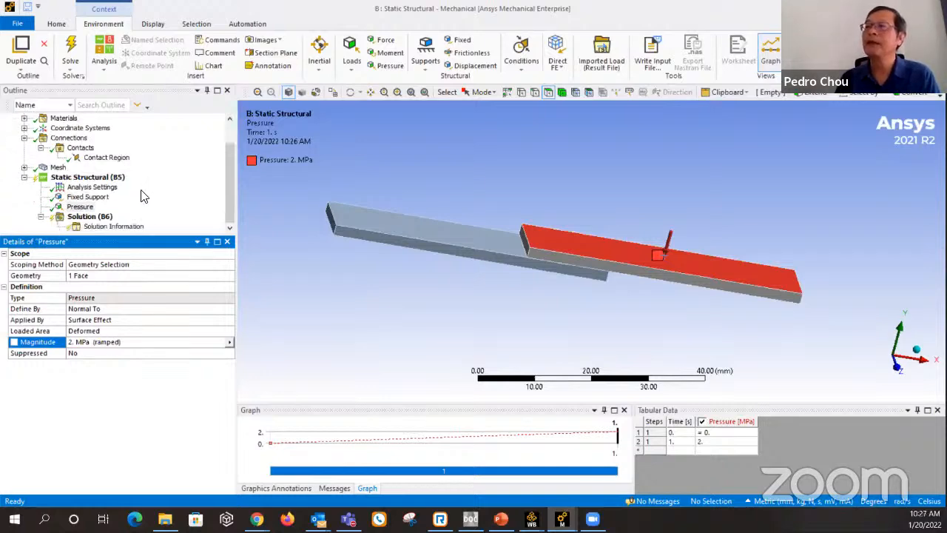
pyautogui.click(89, 216)
pyautogui.rightClick(93, 218)
pyautogui.moveTo(165, 228)
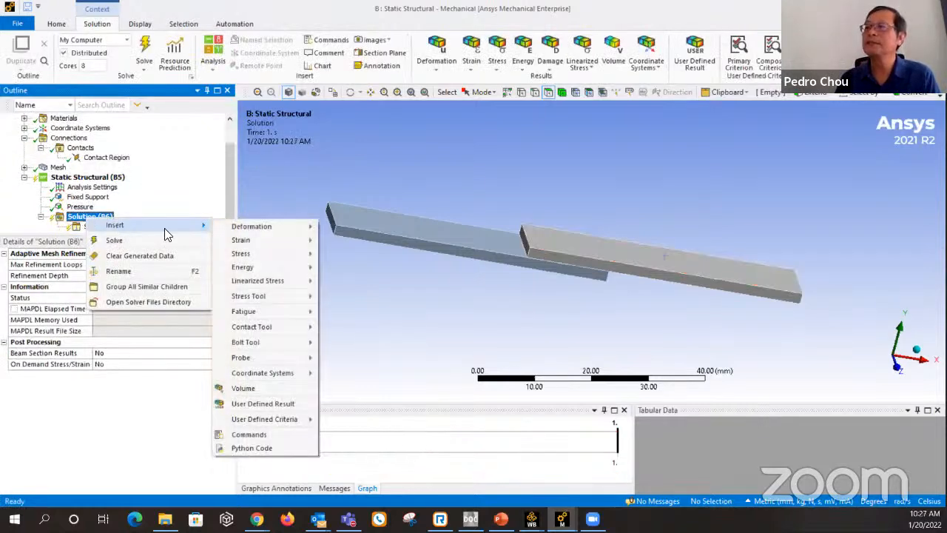
pyautogui.moveTo(253, 226)
pyautogui.click(347, 226)
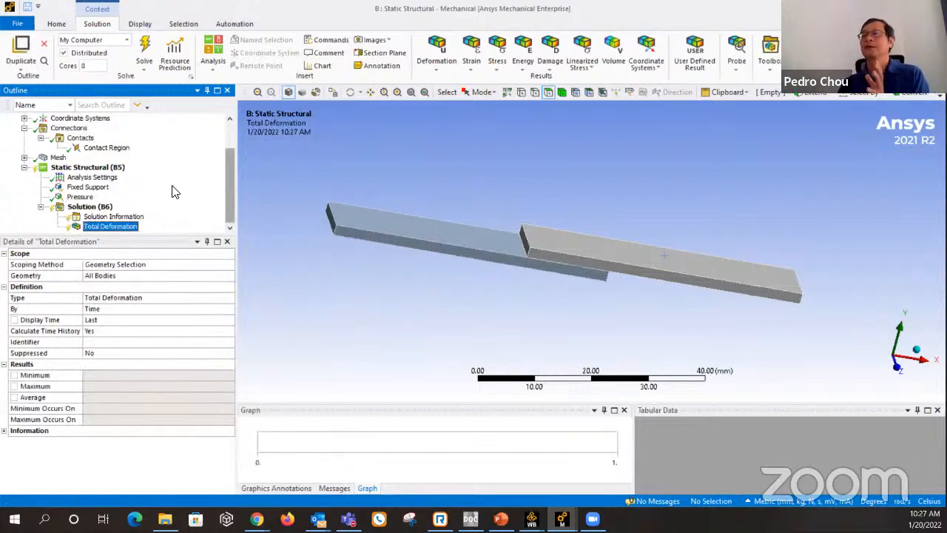
# Solve the static structural analysis with the bonded contact and examine the total deformation of the plates.
pyautogui.click(92, 207)
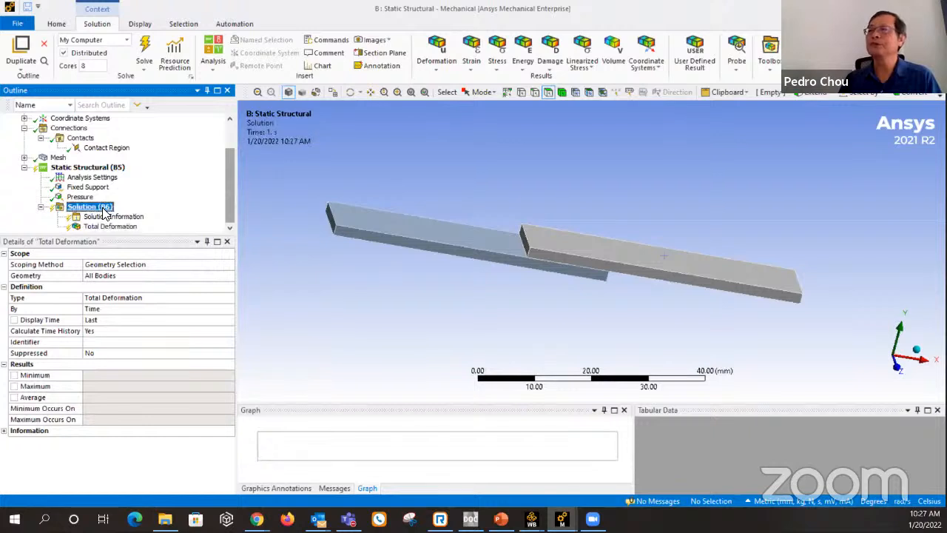
pyautogui.rightClick(104, 209)
pyautogui.click(133, 232)
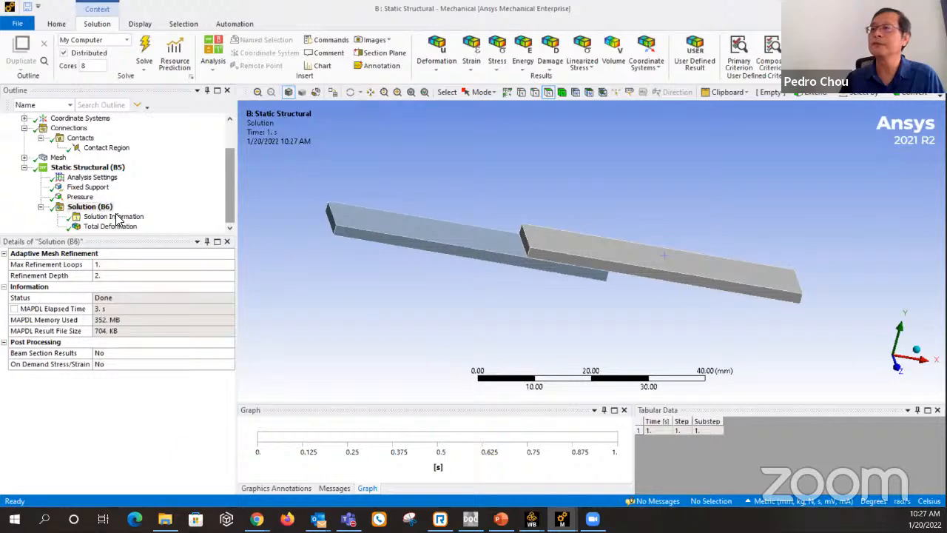
pyautogui.click(116, 226)
pyautogui.moveTo(454, 271); pyautogui.dragTo(501, 254, button='middle')
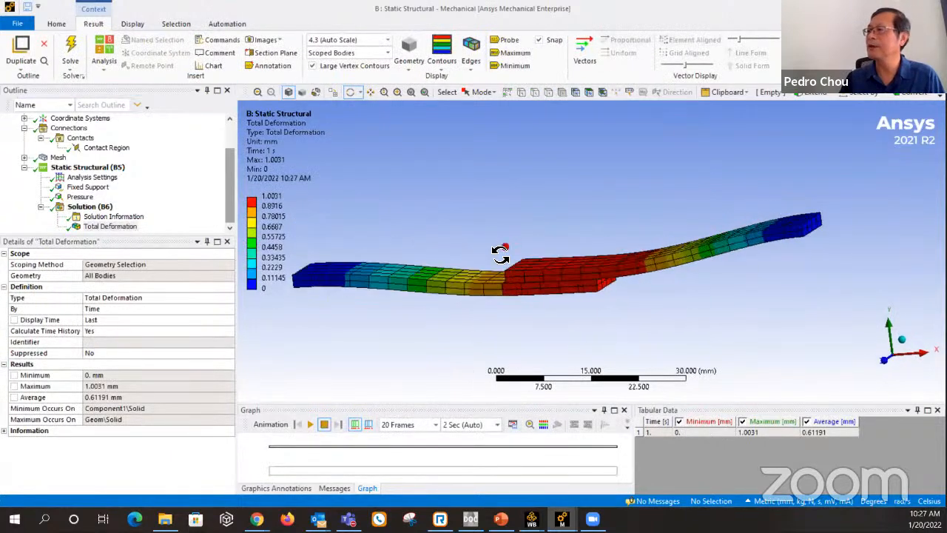
pyautogui.moveTo(618, 260); pyautogui.dragTo(614, 290)
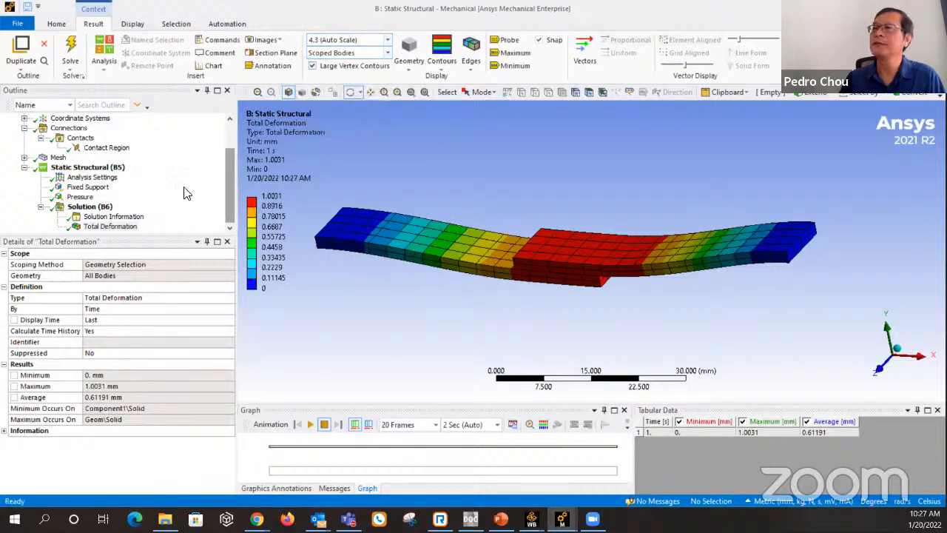
# Change the type of the contact region between the two plates to Frictionless.
pyautogui.click(106, 147)
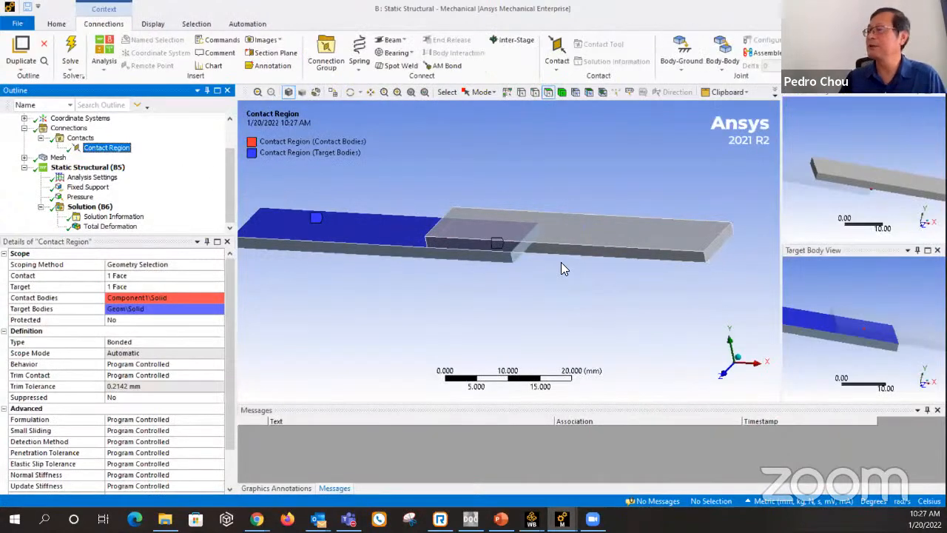
pyautogui.click(149, 342)
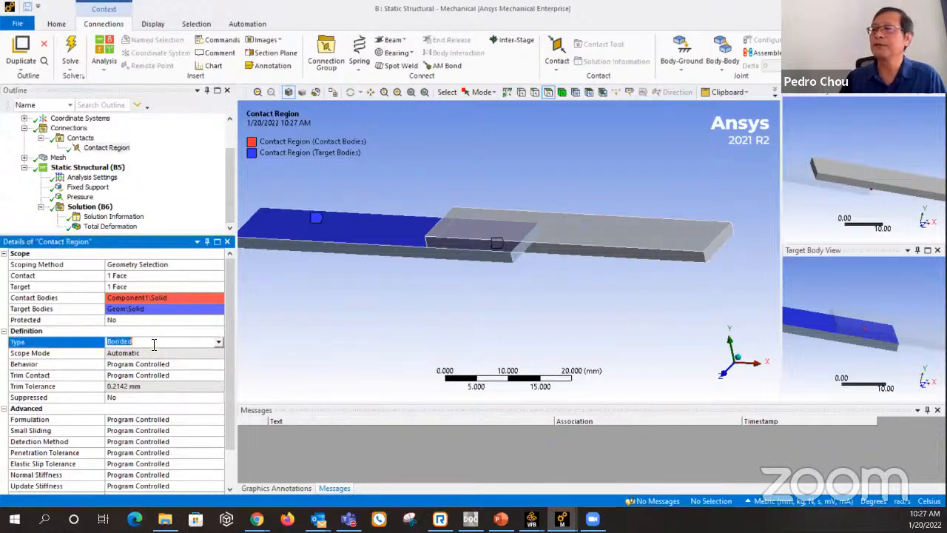
pyautogui.click(219, 342)
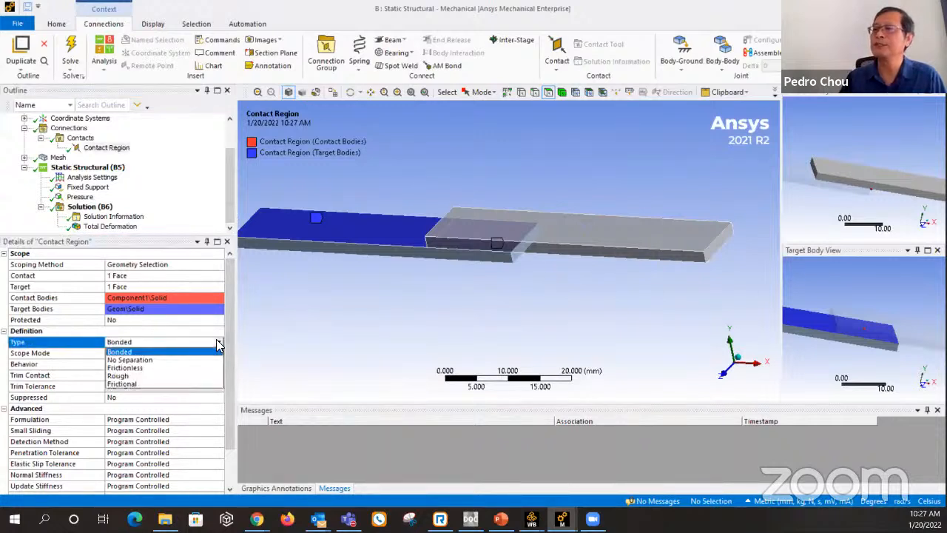
pyautogui.click(158, 367)
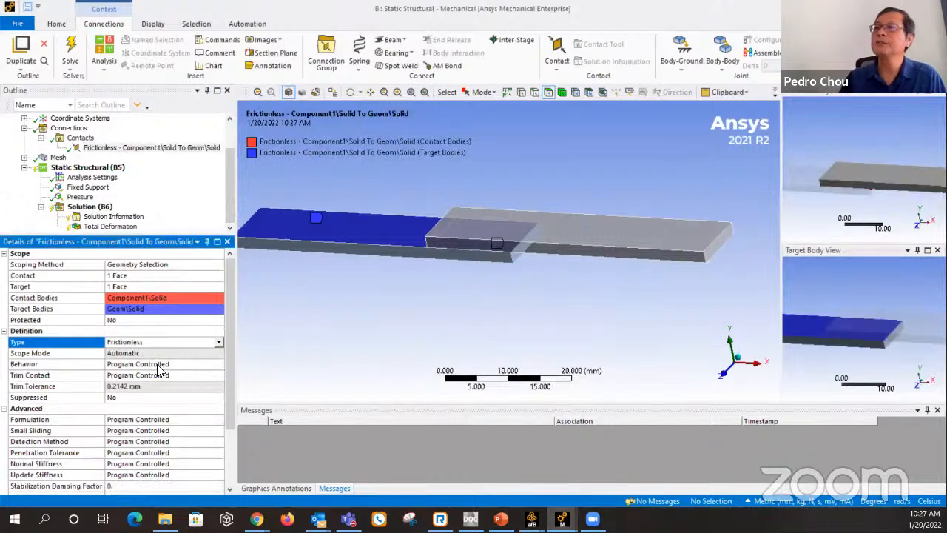
# Solve the static structural analysis with the frictionless contact and examine the total deformation of the two plates from several angles.
pyautogui.rightClick(98, 208)
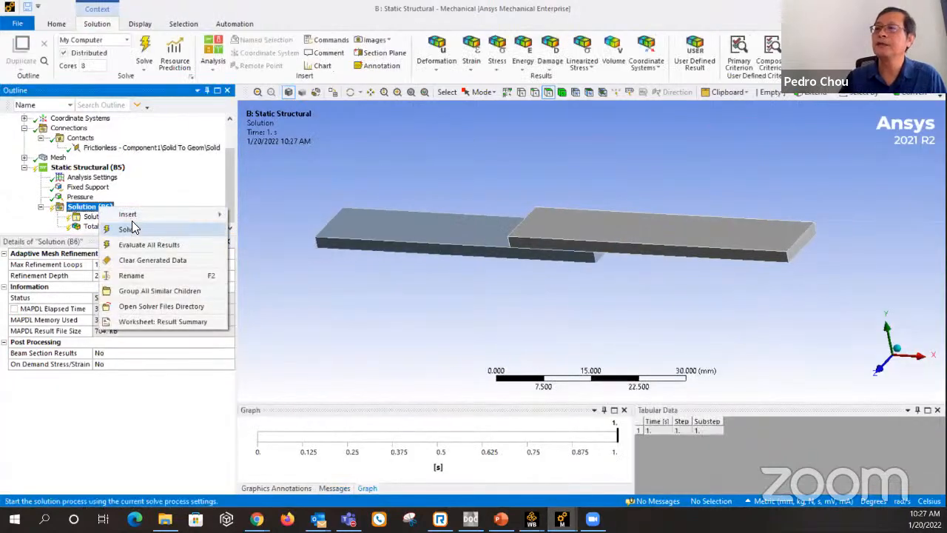
pyautogui.click(128, 228)
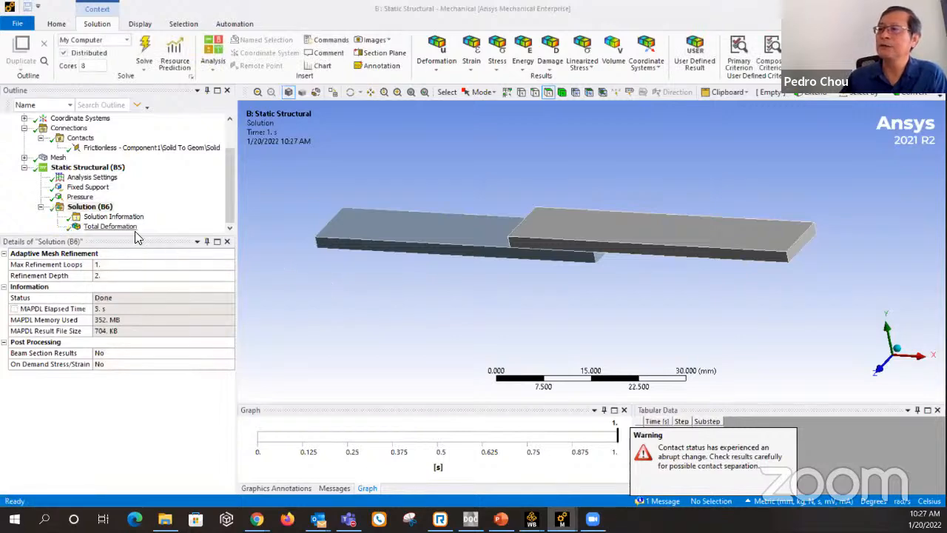
pyautogui.click(111, 227)
pyautogui.moveTo(599, 287); pyautogui.dragTo(638, 245, button='middle')
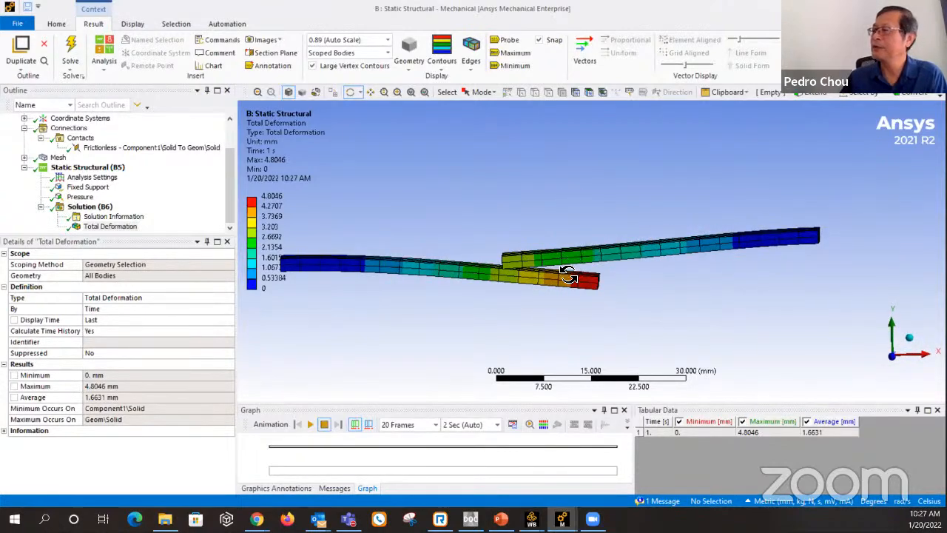
pyautogui.moveTo(568, 276); pyautogui.dragTo(565, 268)
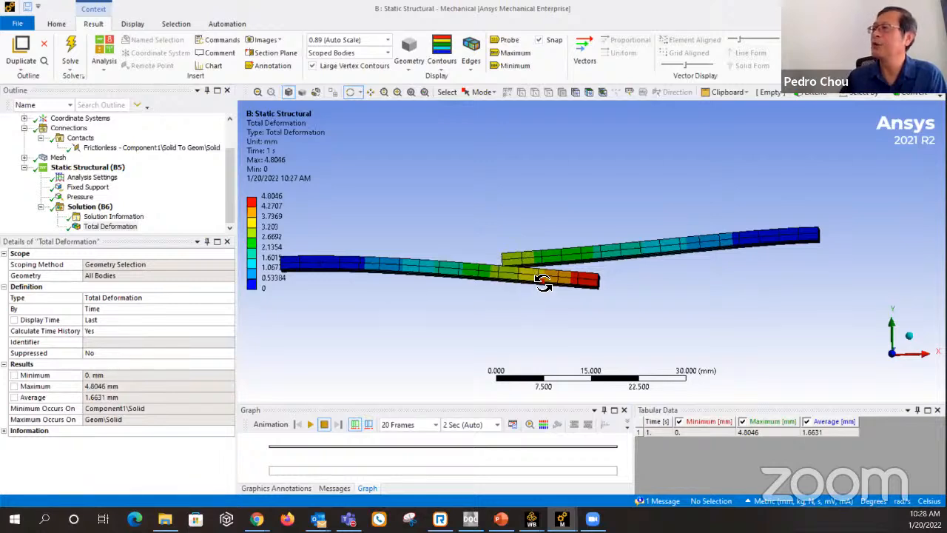
pyautogui.moveTo(542, 283); pyautogui.dragTo(512, 292)
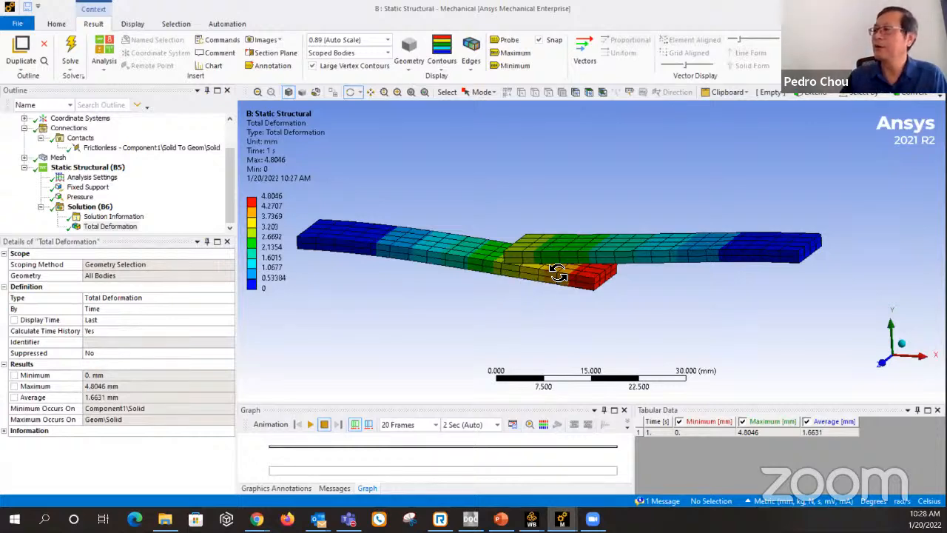
pyautogui.moveTo(571, 253); pyautogui.dragTo(554, 227)
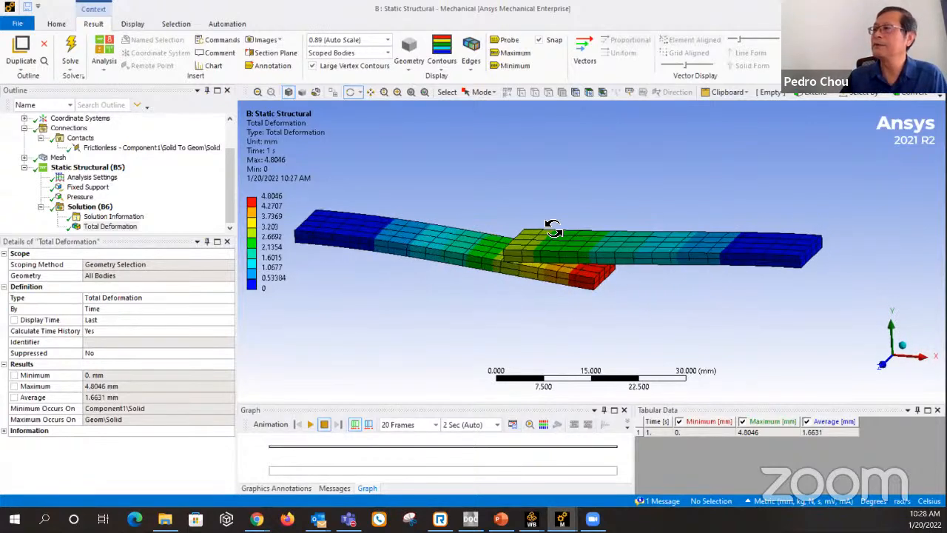
# Set the deformation display scale to 1.0 (True Scale) and examine the contact zone where the two plates overlap.
pyautogui.click(387, 42)
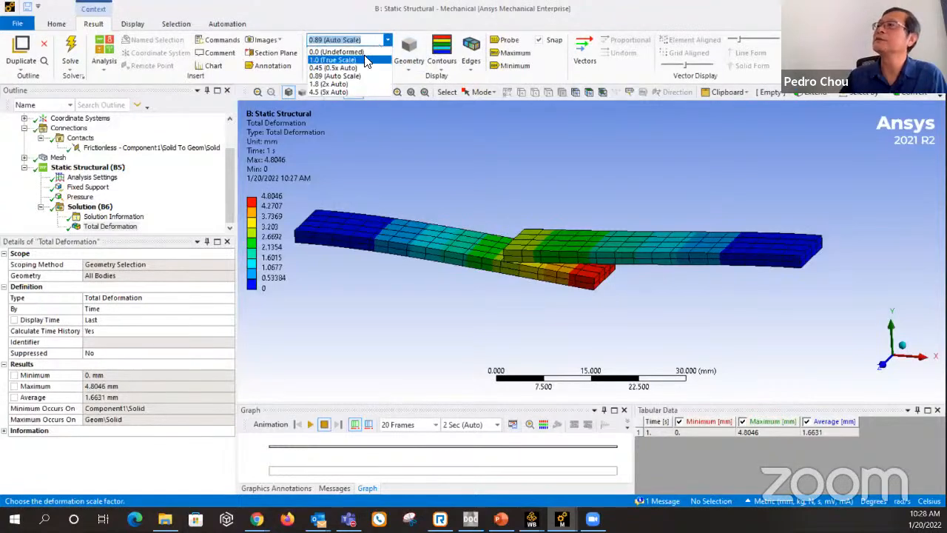
pyautogui.click(332, 59)
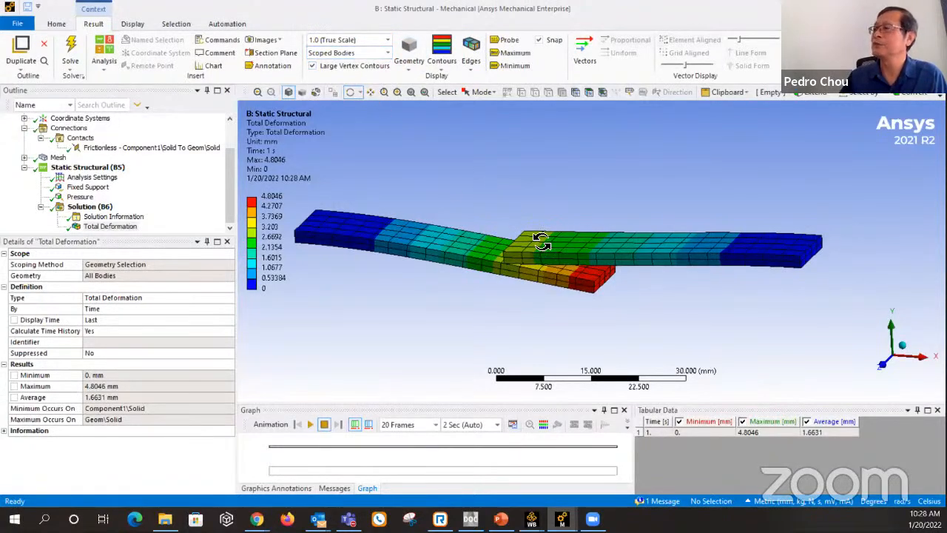
pyautogui.moveTo(570, 249); pyautogui.dragTo(582, 243)
pyautogui.moveTo(578, 228); pyautogui.dragTo(574, 249)
pyautogui.scroll(-1, 574, 250)
pyautogui.scroll(5, 580, 247)
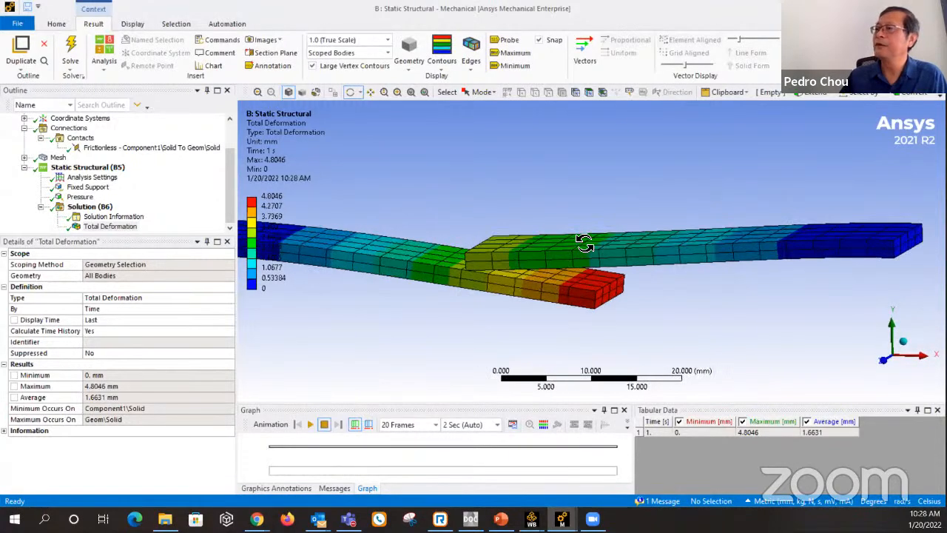
pyautogui.scroll(4, 576, 266)
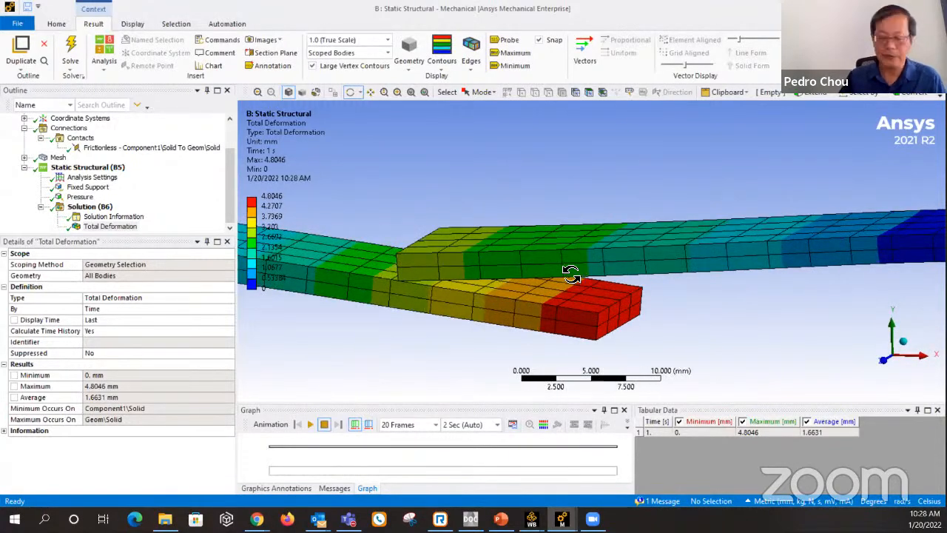
pyautogui.keyDown('ctrl'); pyautogui.moveTo(572, 275); pyautogui.dragTo(774, 268, button='middle'); pyautogui.keyUp('ctrl')
pyautogui.moveTo(717, 279); pyautogui.dragTo(751, 275, button='middle')
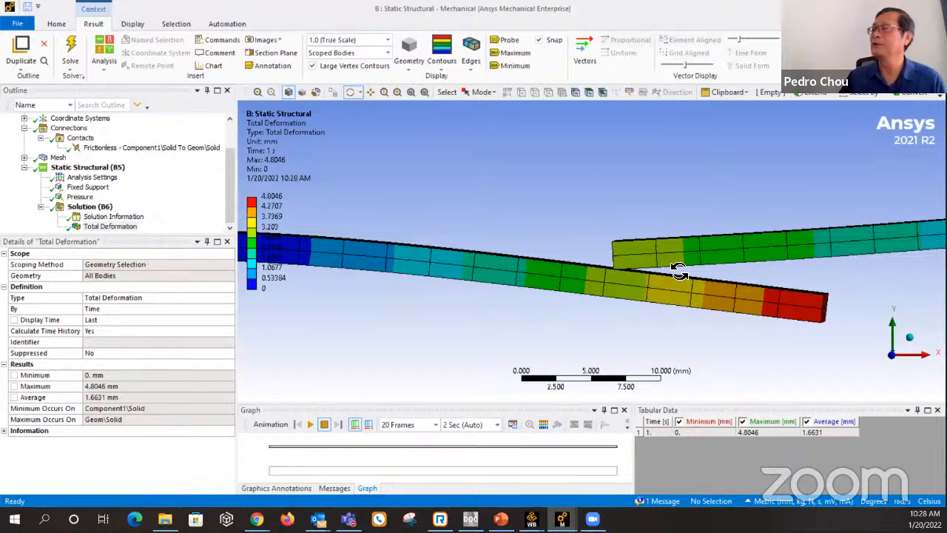
pyautogui.moveTo(683, 271); pyautogui.dragTo(618, 267, button='middle')
pyautogui.scroll(-5, 657, 283)
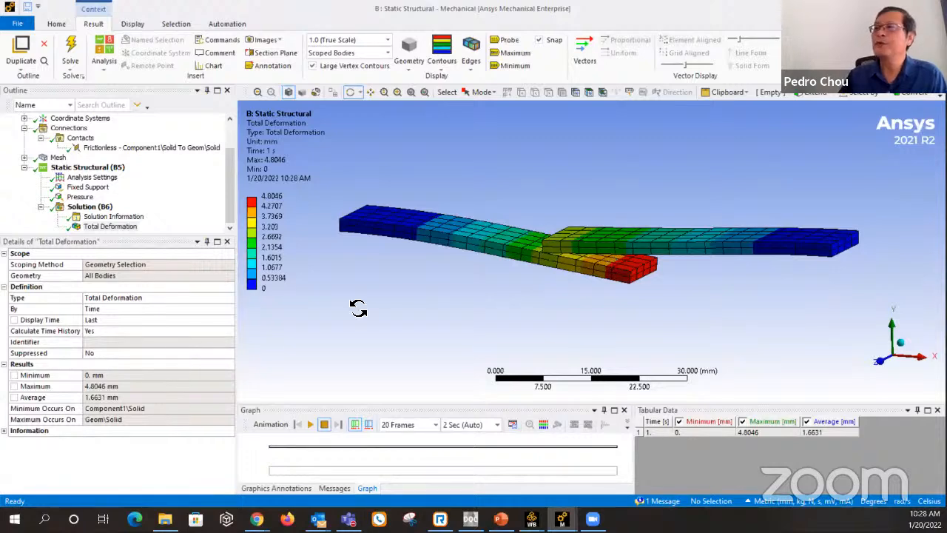
# Review the Behavior and Detection Method options available for the frictionless contact between the two plates.
pyautogui.click(117, 148)
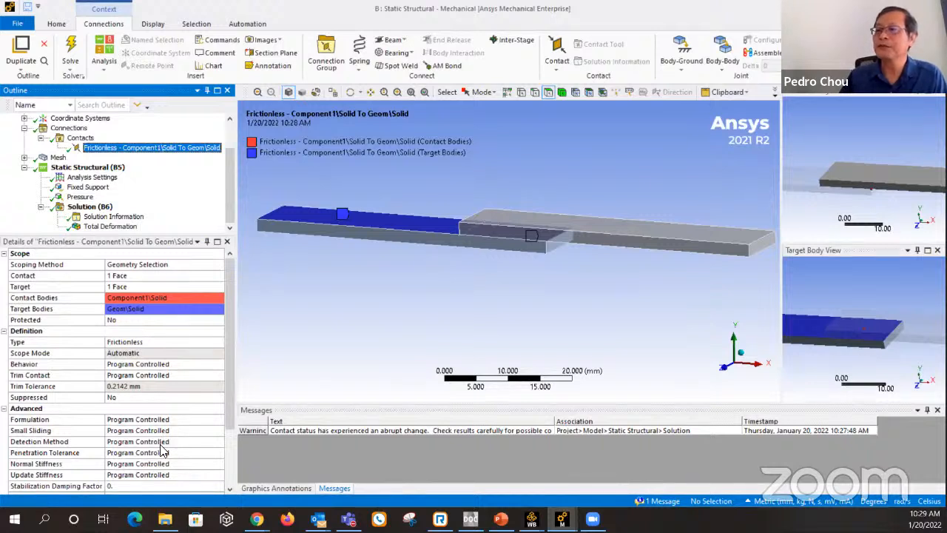
pyautogui.scroll(-1, 177, 392)
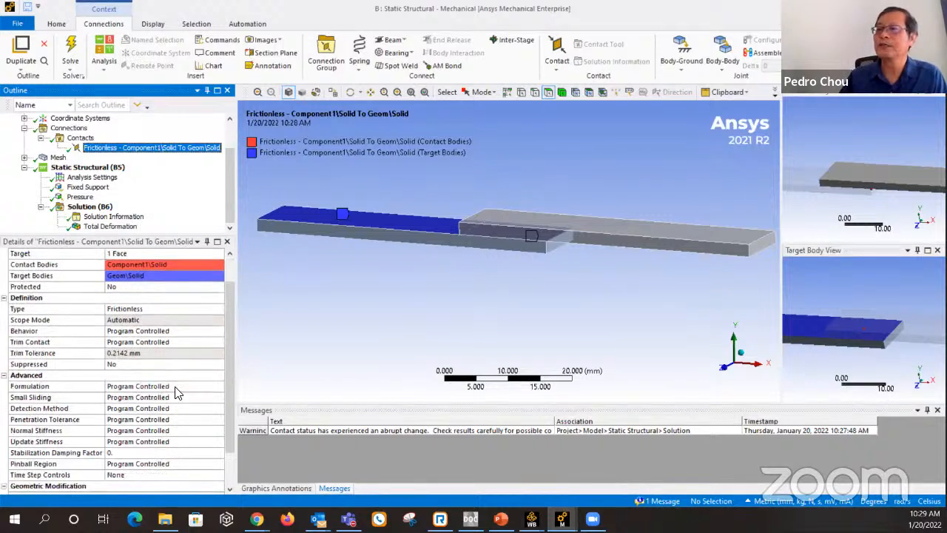
pyautogui.click(168, 331)
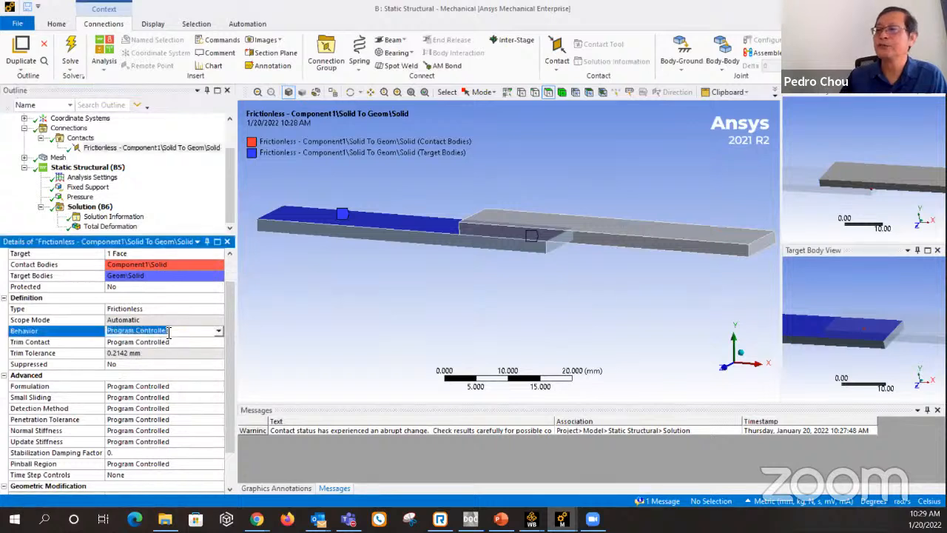
pyautogui.click(218, 330)
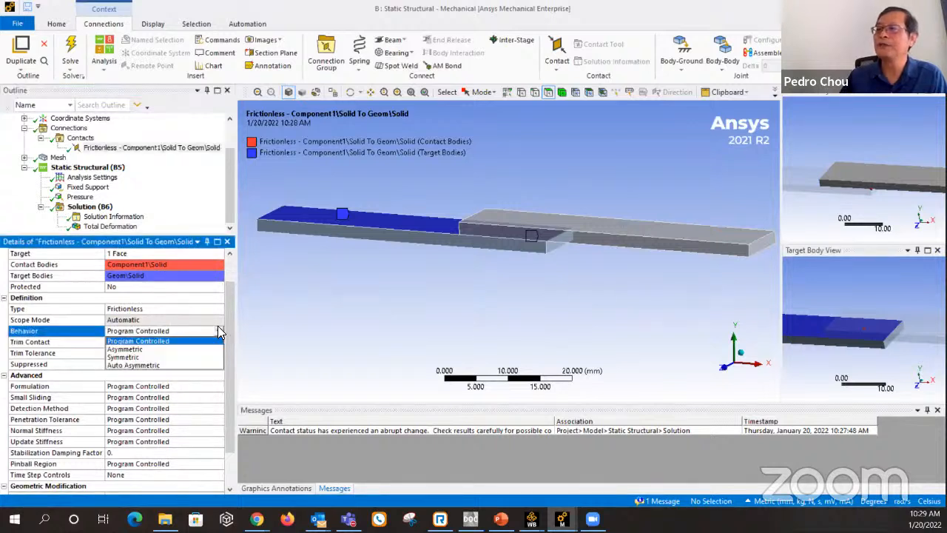
pyautogui.click(286, 335)
pyautogui.click(77, 322)
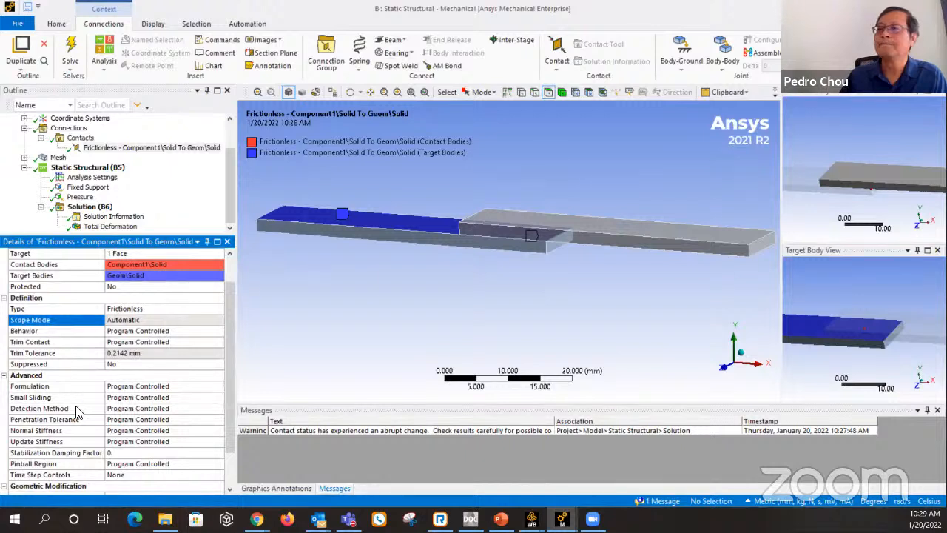
pyautogui.click(146, 409)
pyautogui.click(219, 412)
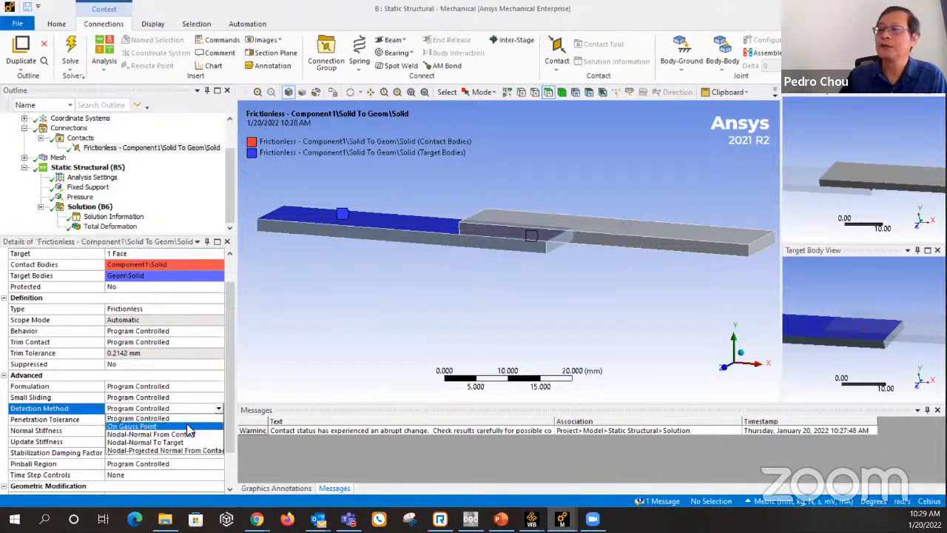
pyautogui.click(60, 408)
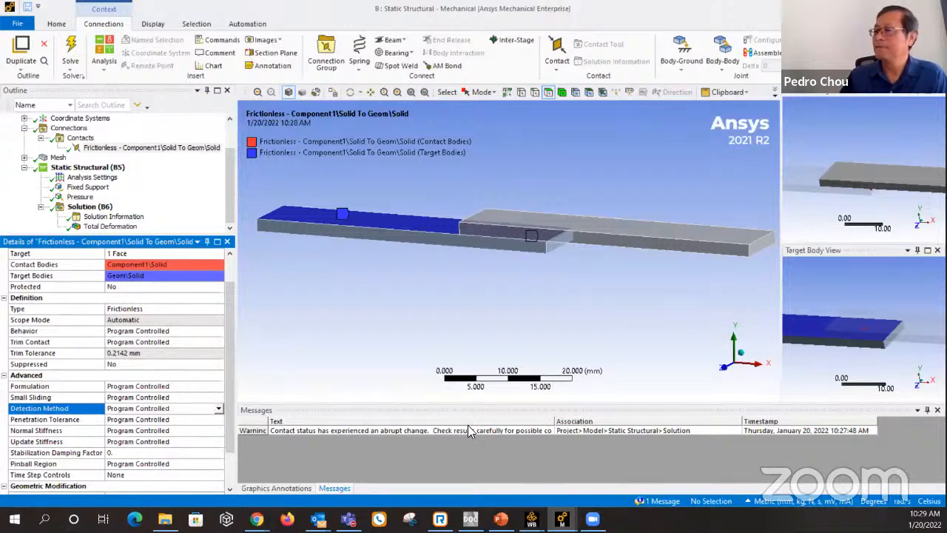
# Switch to the other Mechanical window with the wedge-and-block model and review its mesh, fixed support, moving displacement and frictionless contact.
pyautogui.moveTo(580, 516)
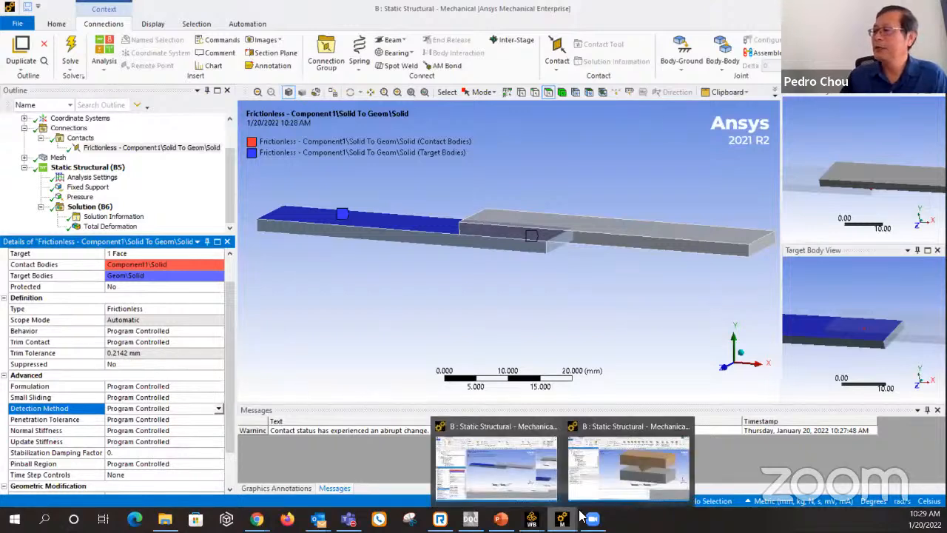
pyautogui.click(615, 477)
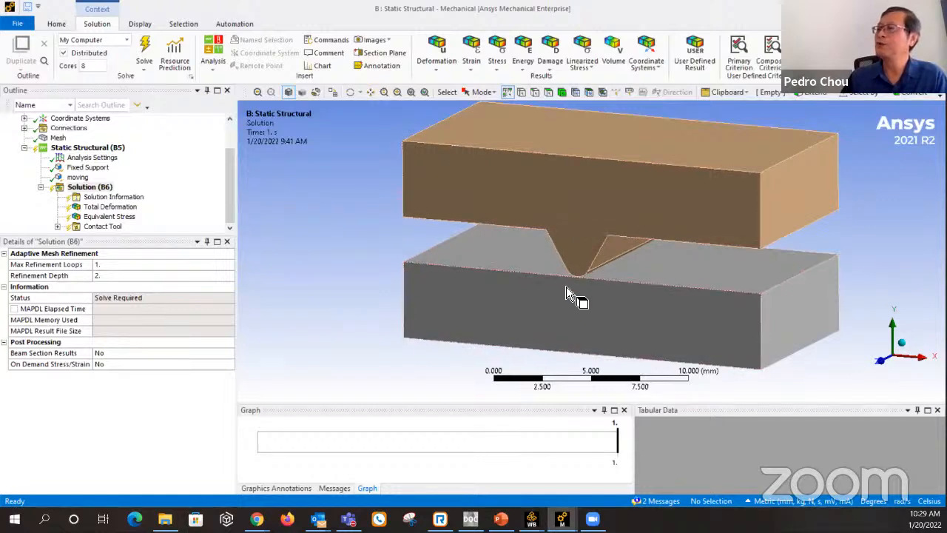
pyautogui.click(59, 140)
pyautogui.moveTo(575, 332); pyautogui.dragTo(585, 278, button='middle')
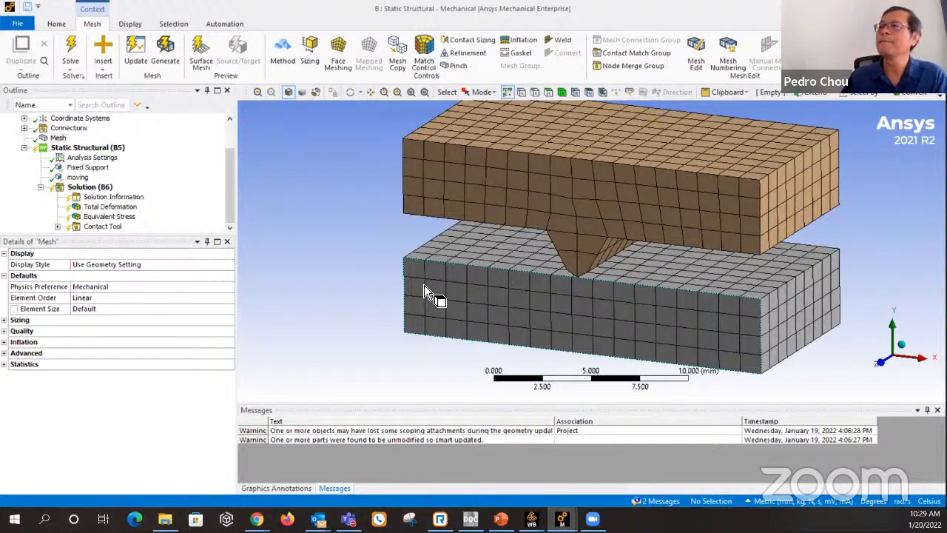
pyautogui.click(86, 168)
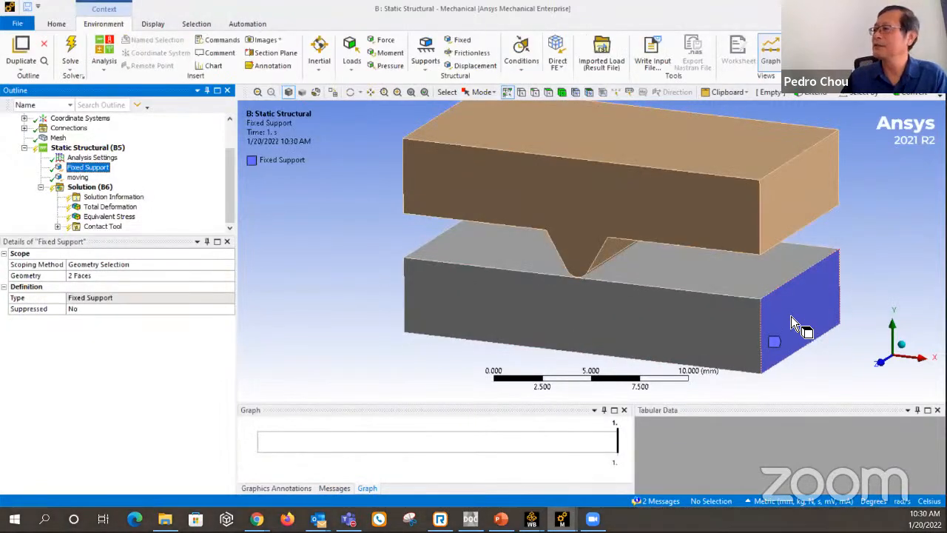
pyautogui.click(79, 179)
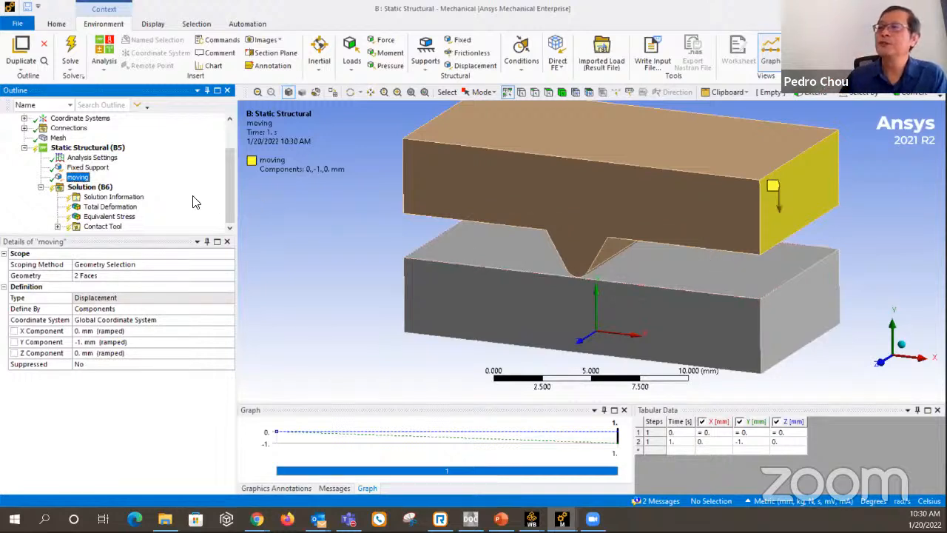
pyautogui.click(26, 128)
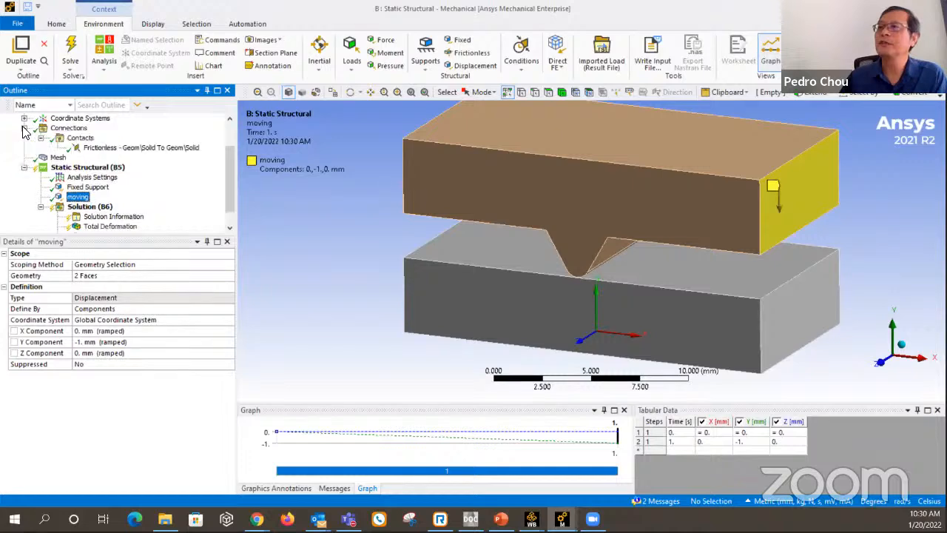
pyautogui.click(139, 150)
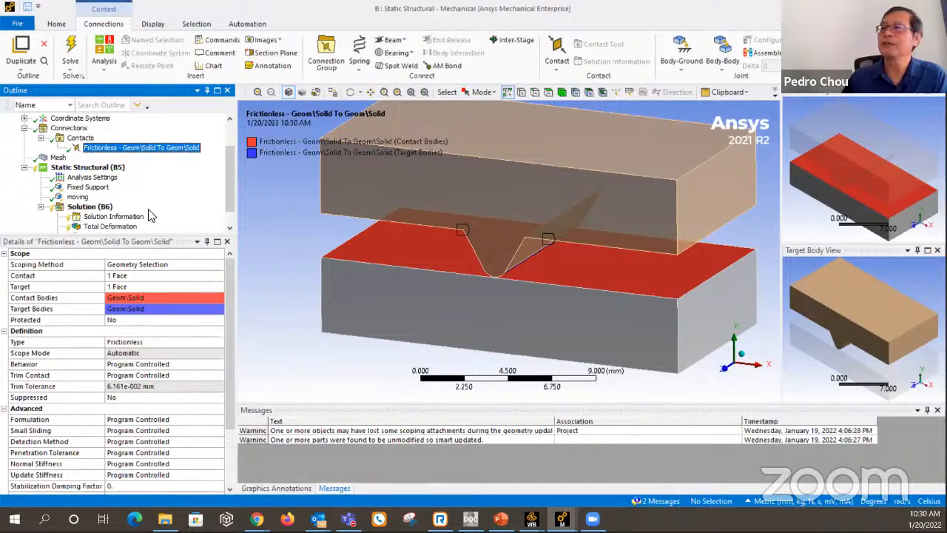
pyautogui.scroll(-1, 150, 187)
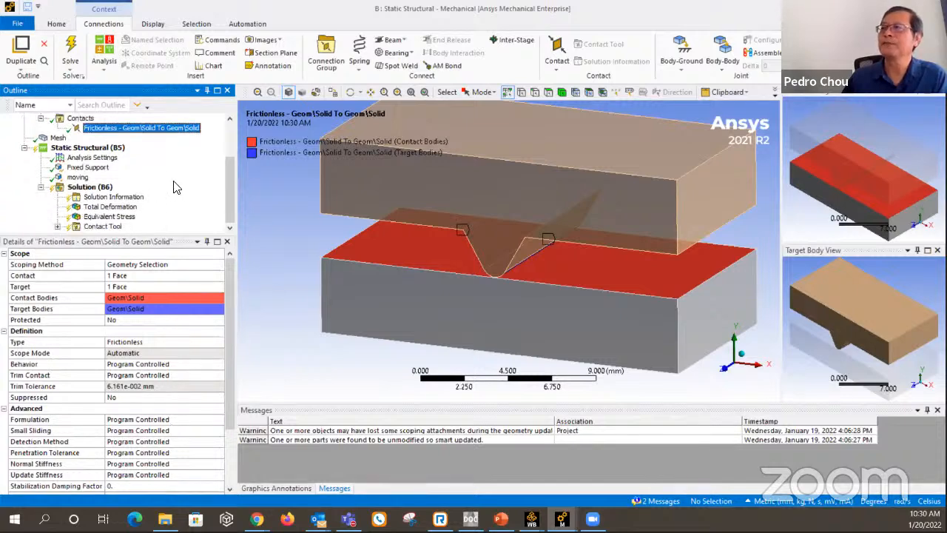
pyautogui.click(92, 186)
pyautogui.rightClick(90, 187)
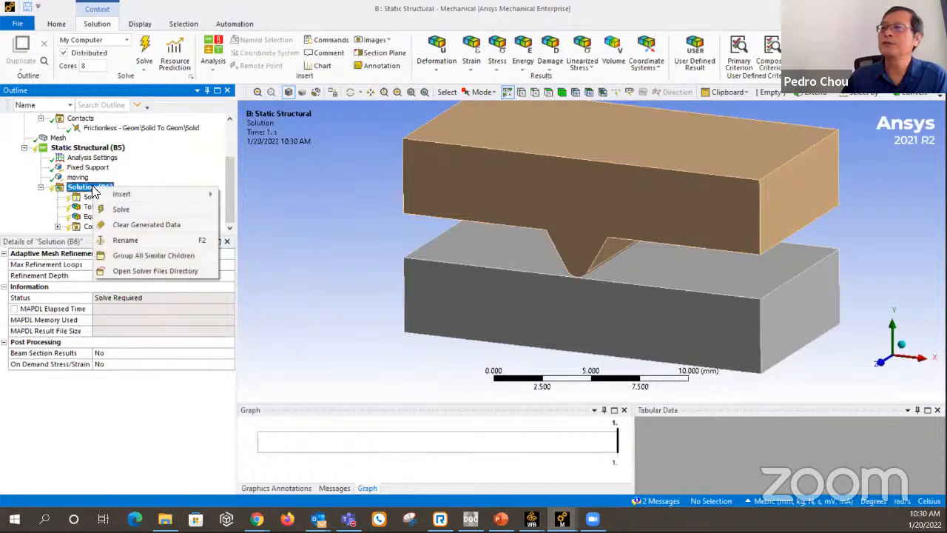
pyautogui.click(230, 178)
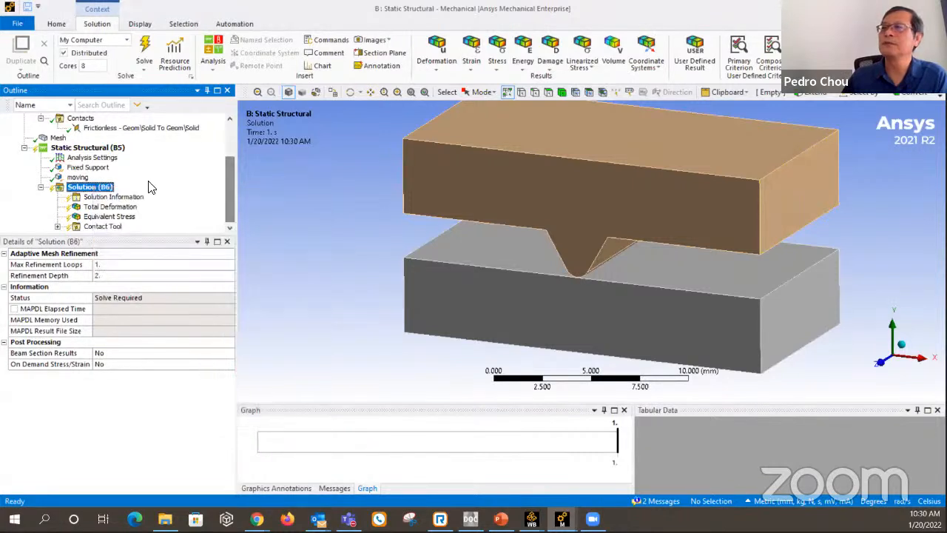
# Delete the Contact Tool from the solution of the wedge-and-block model.
pyautogui.click(111, 226)
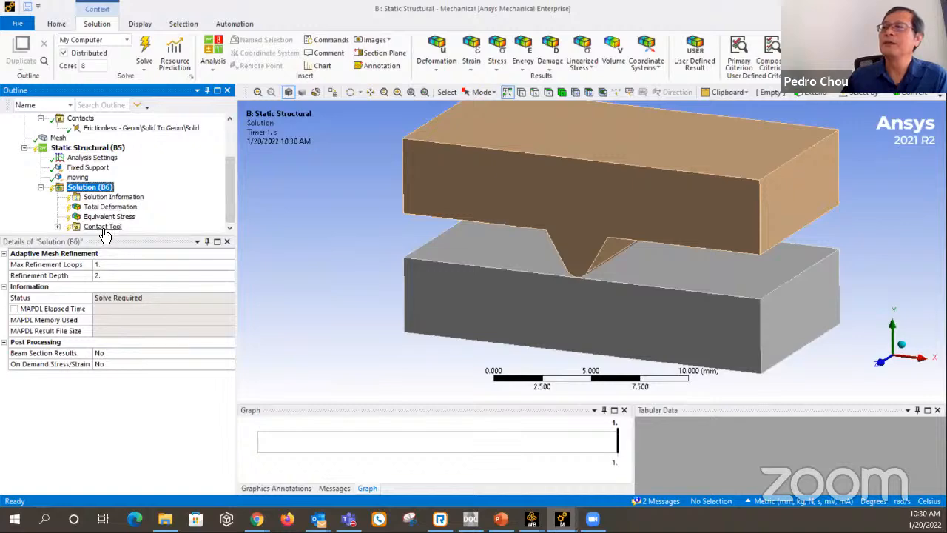
pyautogui.rightClick(107, 227)
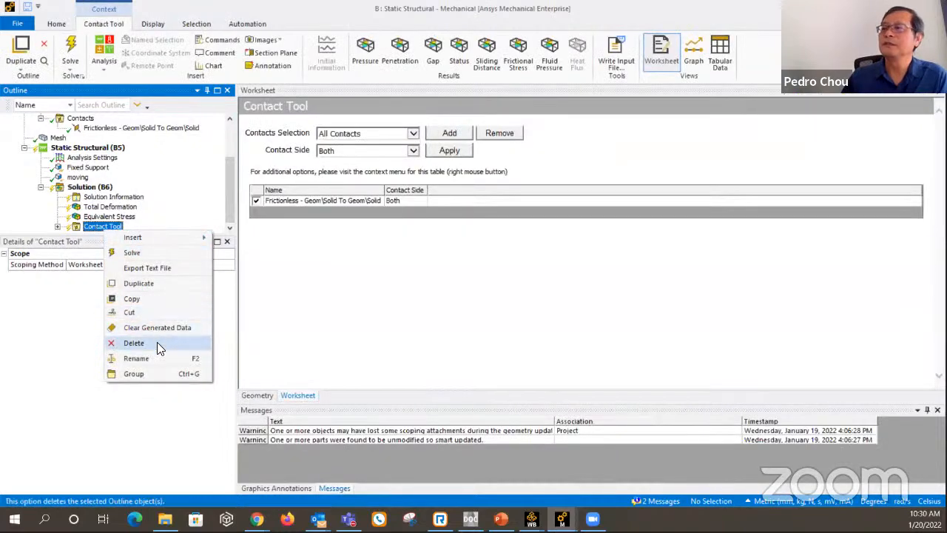
pyautogui.click(157, 342)
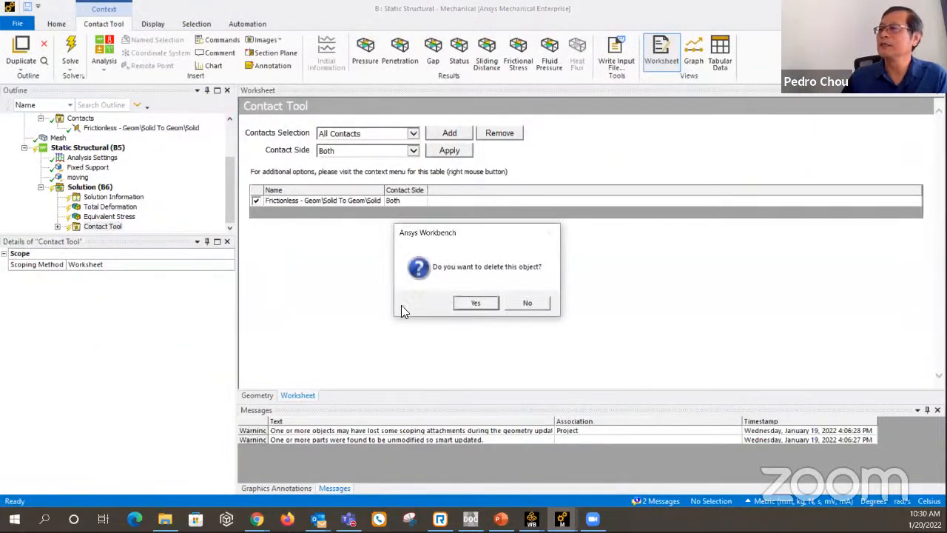
pyautogui.click(476, 303)
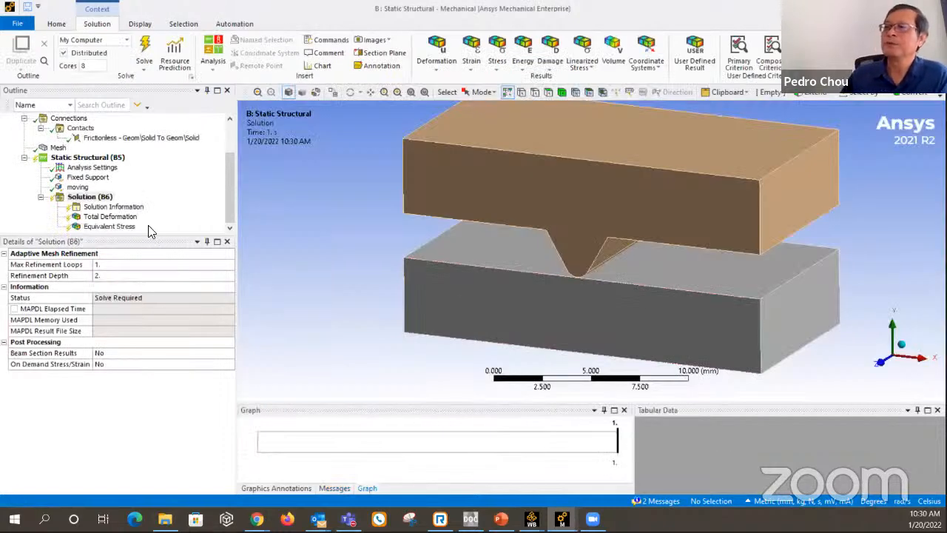
# Solve the static structural analysis of the wedge pressing into the lower block.
pyautogui.rightClick(95, 198)
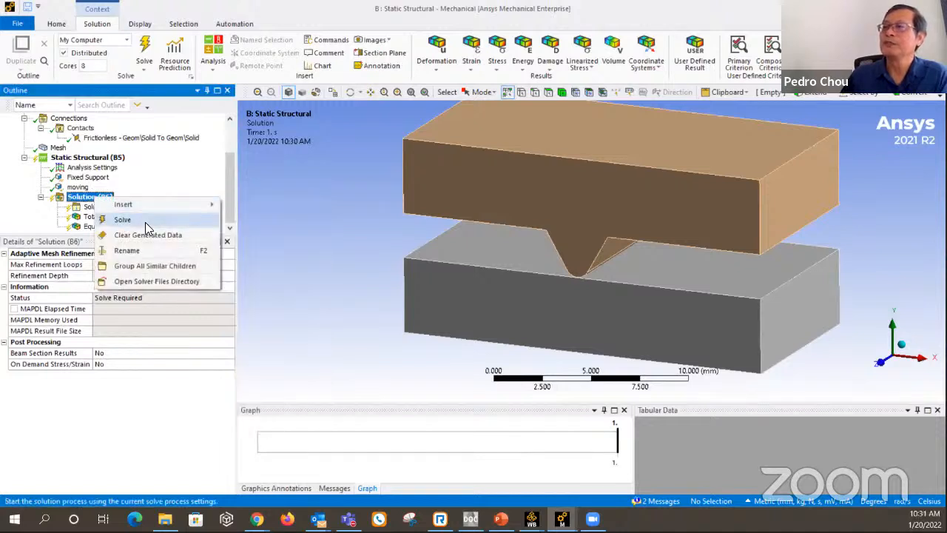
pyautogui.click(145, 220)
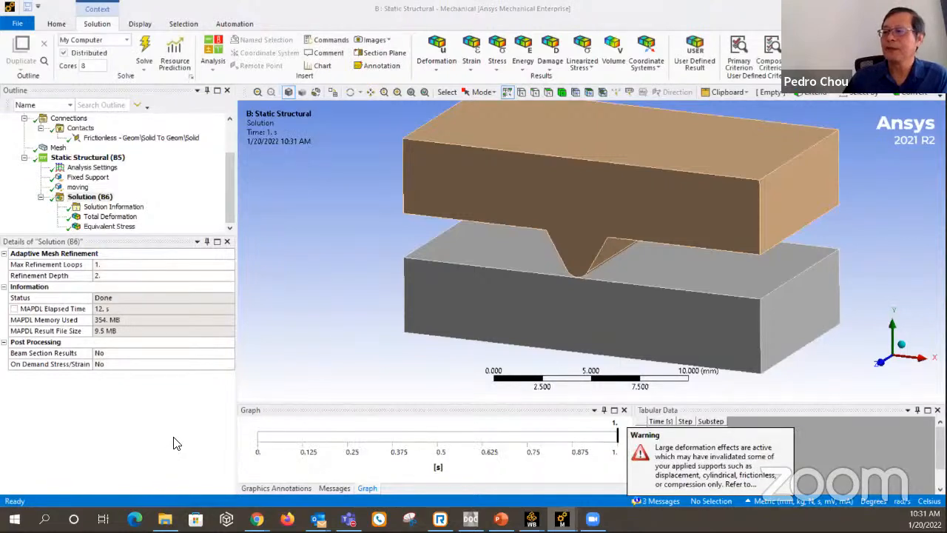
# Check the solver output, then inspect the total deformation result closely where the wedge tip meets the lower block.
pyautogui.click(114, 208)
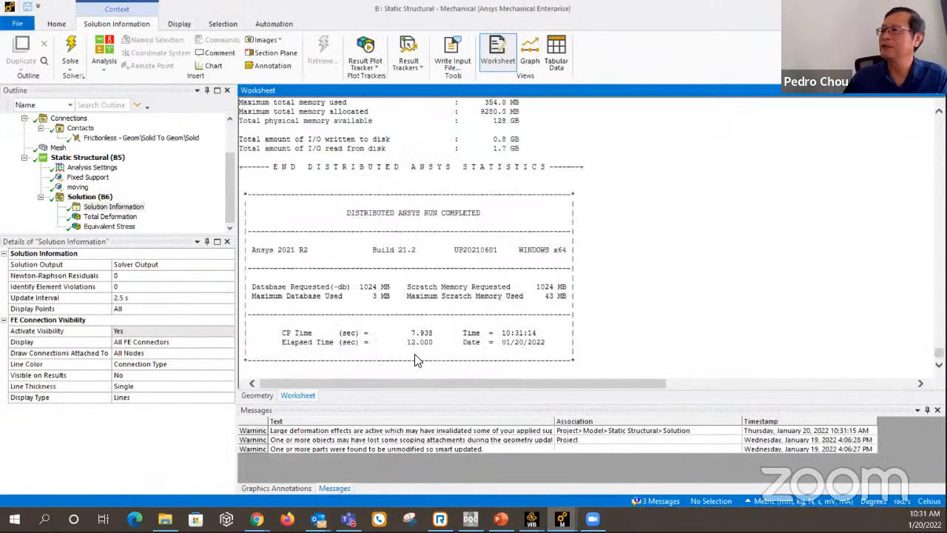
pyautogui.click(104, 197)
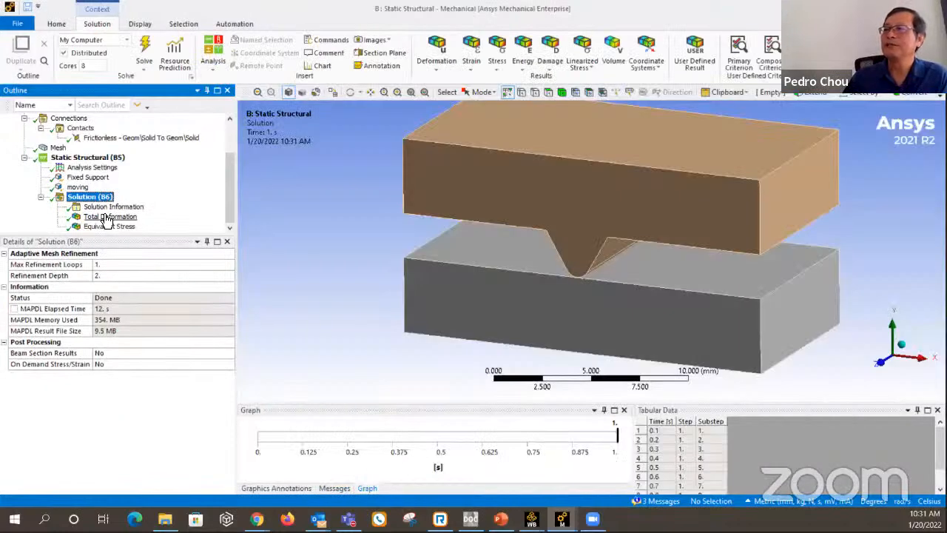
pyautogui.click(107, 217)
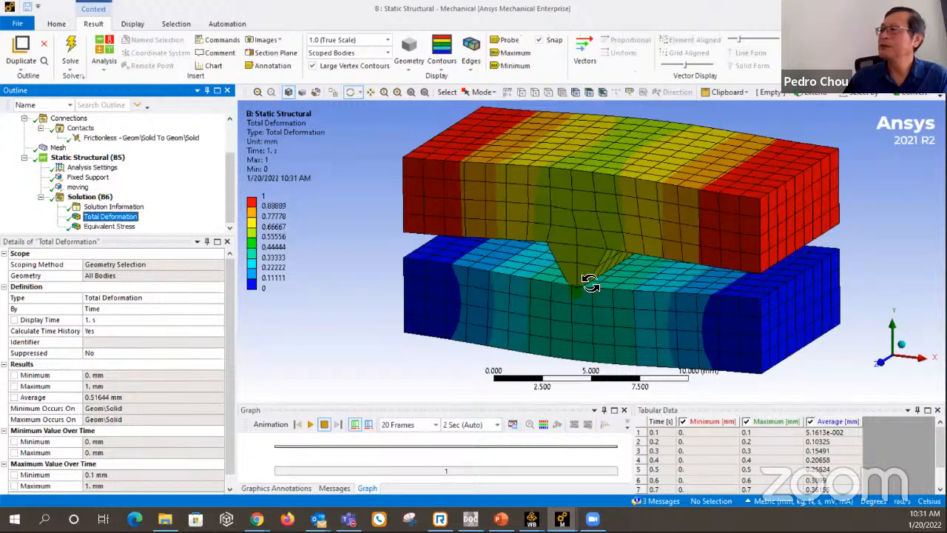
pyautogui.moveTo(592, 282); pyautogui.dragTo(613, 311)
pyautogui.scroll(6, 597, 303)
pyautogui.moveTo(645, 245); pyautogui.dragTo(641, 292)
pyautogui.scroll(6, 655, 270)
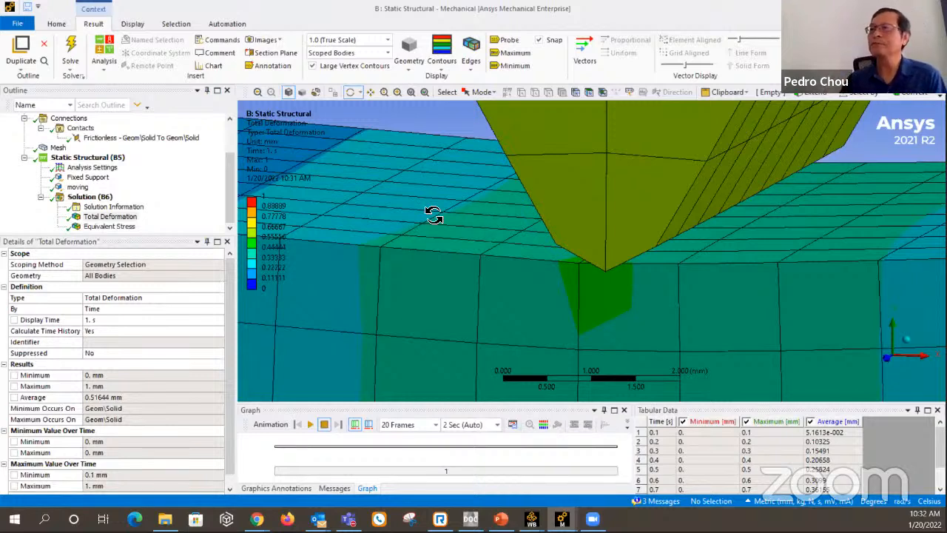
# Examine the contact and target faces of the frictionless contact around the rounded wedge tip.
pyautogui.click(158, 139)
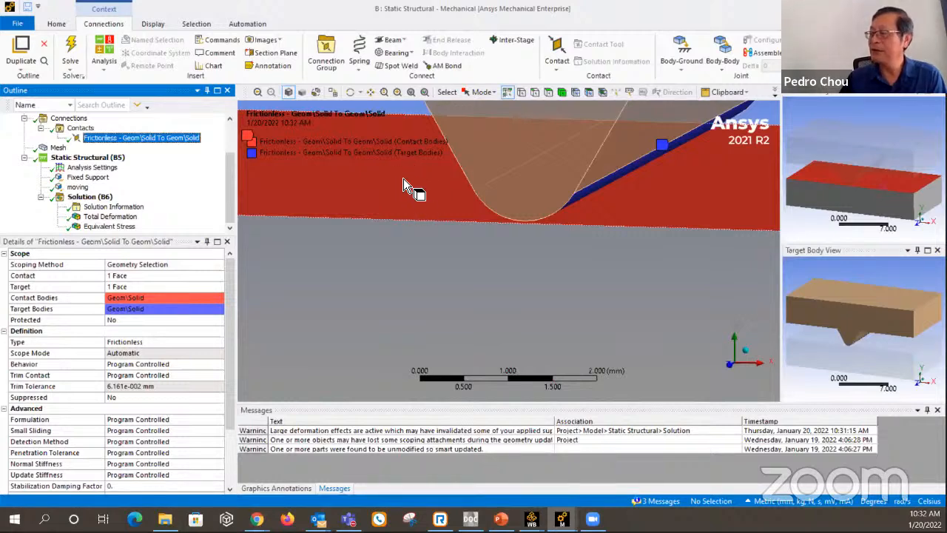
pyautogui.moveTo(396, 177); pyautogui.dragTo(392, 174, button='middle')
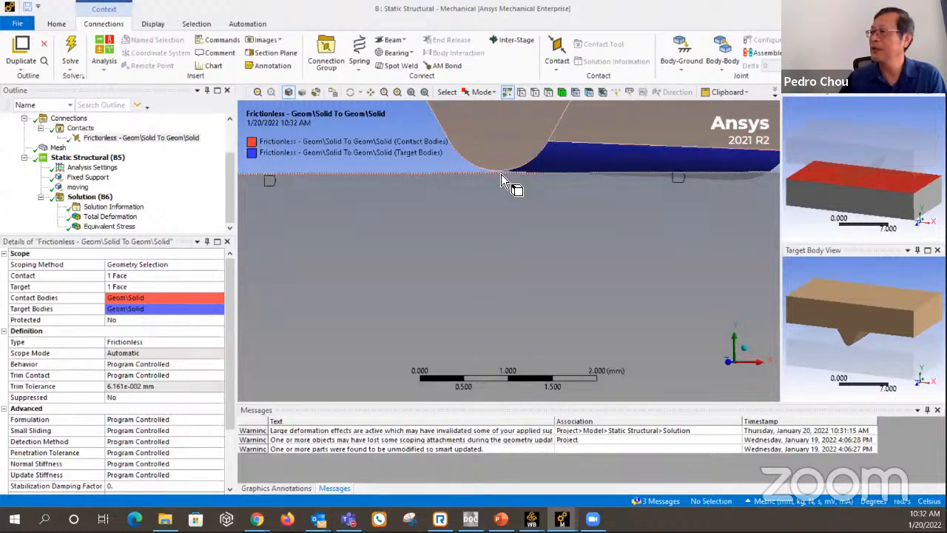
pyautogui.moveTo(501, 175); pyautogui.dragTo(444, 267, button='middle')
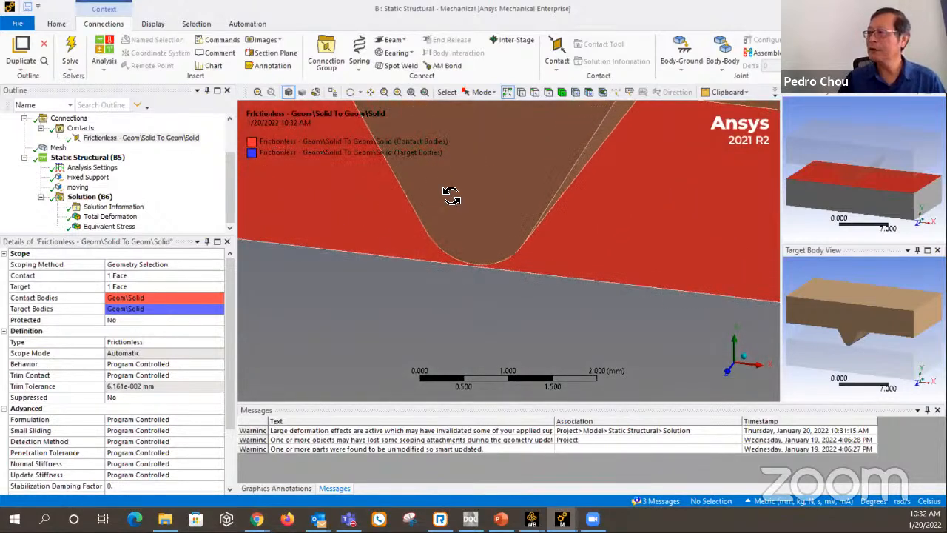
pyautogui.moveTo(451, 192); pyautogui.dragTo(441, 248, button='middle')
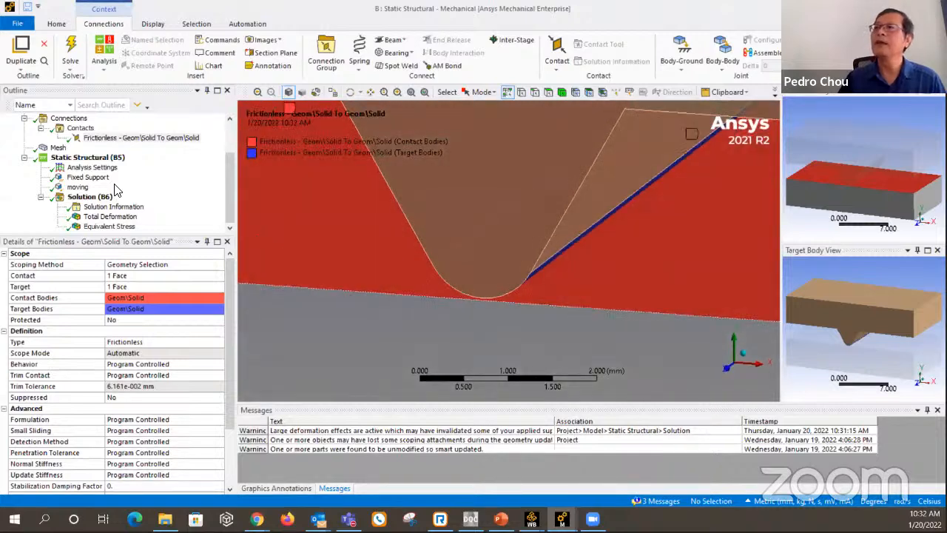
# Examine the mesh at the wedge tip and on the block surface beneath it.
pyautogui.click(58, 147)
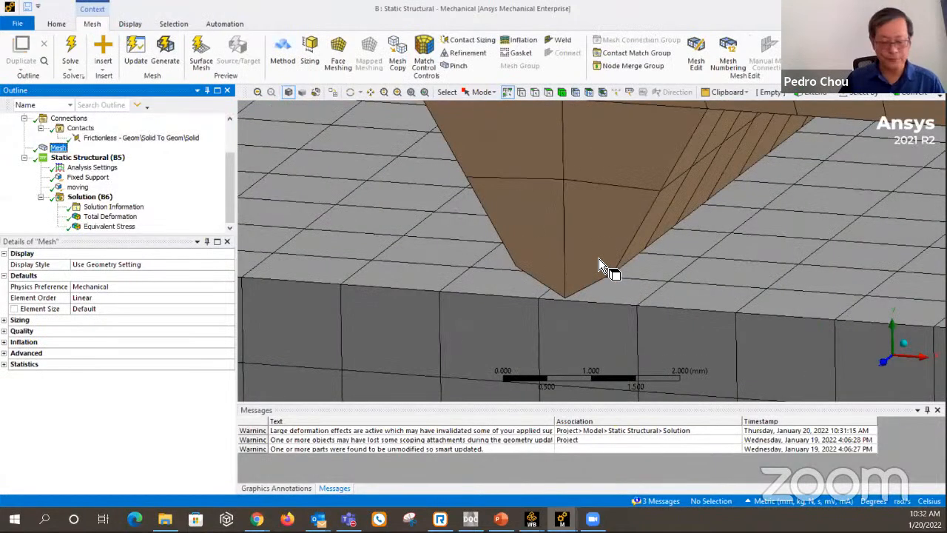
pyautogui.keyDown('ctrl'); pyautogui.moveTo(599, 259); pyautogui.dragTo(649, 250, button='middle'); pyautogui.keyUp('ctrl')
pyautogui.scroll(-5, 643, 224)
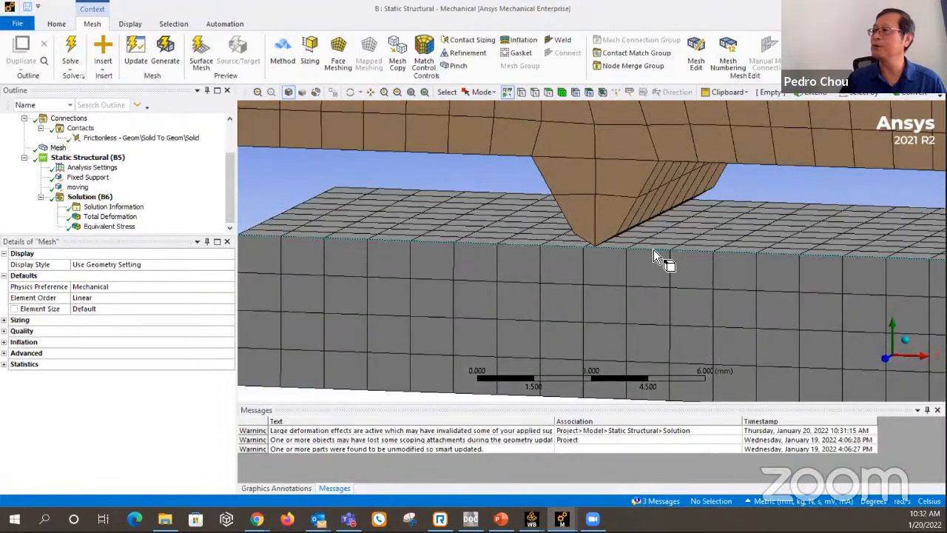
pyautogui.scroll(2, 656, 248)
pyautogui.scroll(1, 655, 245)
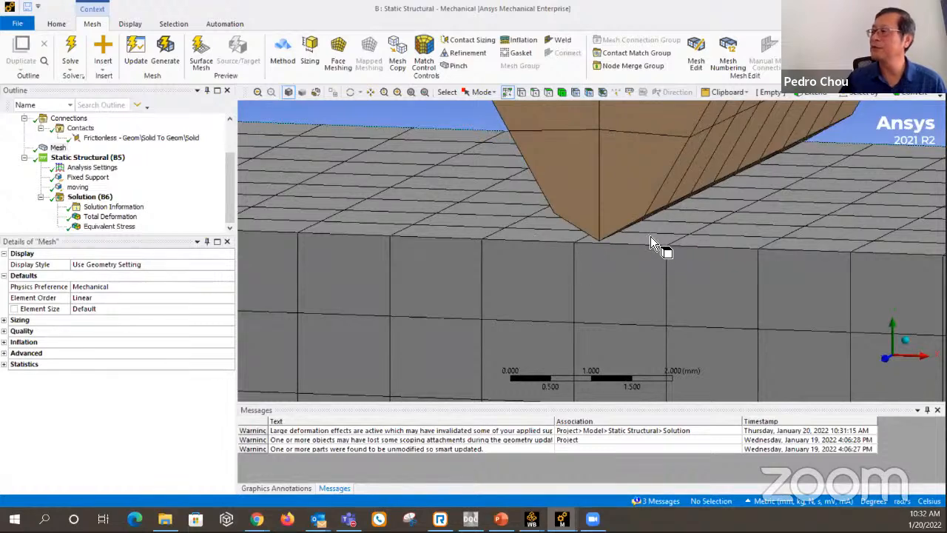
pyautogui.moveTo(649, 234); pyautogui.dragTo(646, 212, button='middle')
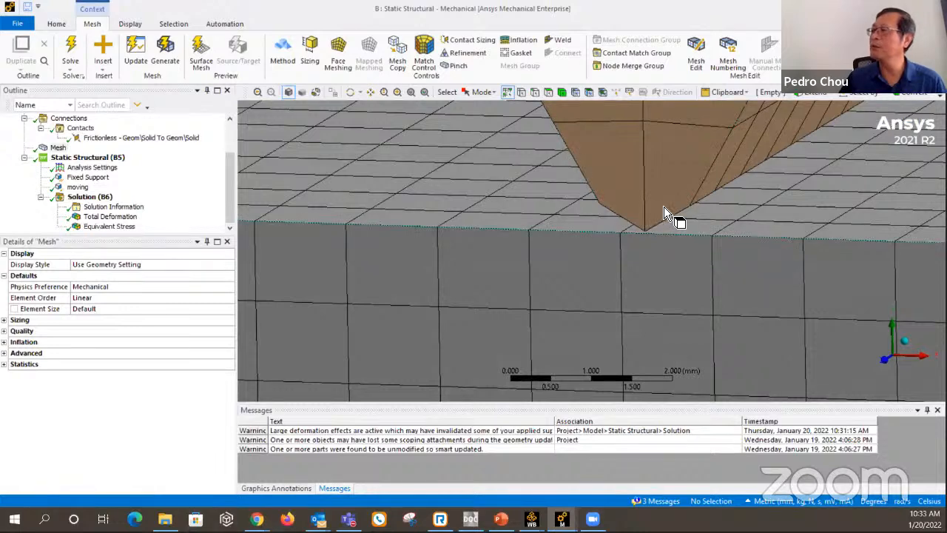
pyautogui.scroll(5, 669, 228)
pyautogui.keyDown('ctrl'); pyautogui.moveTo(672, 230); pyautogui.dragTo(630, 253, button='middle'); pyautogui.keyUp('ctrl')
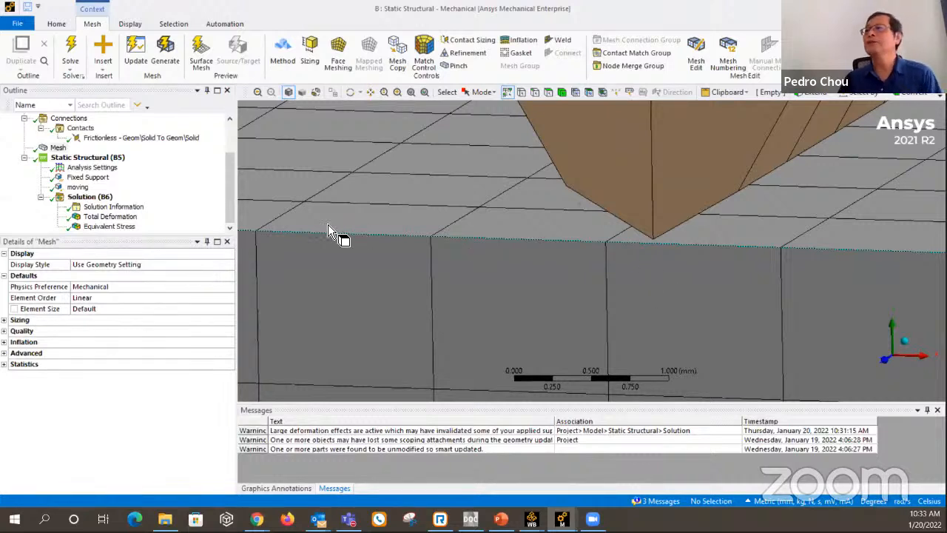
# Flip contact and target in the frictionless pair so the wedge tip is the contact side and the block's upper face the target.
pyautogui.click(166, 140)
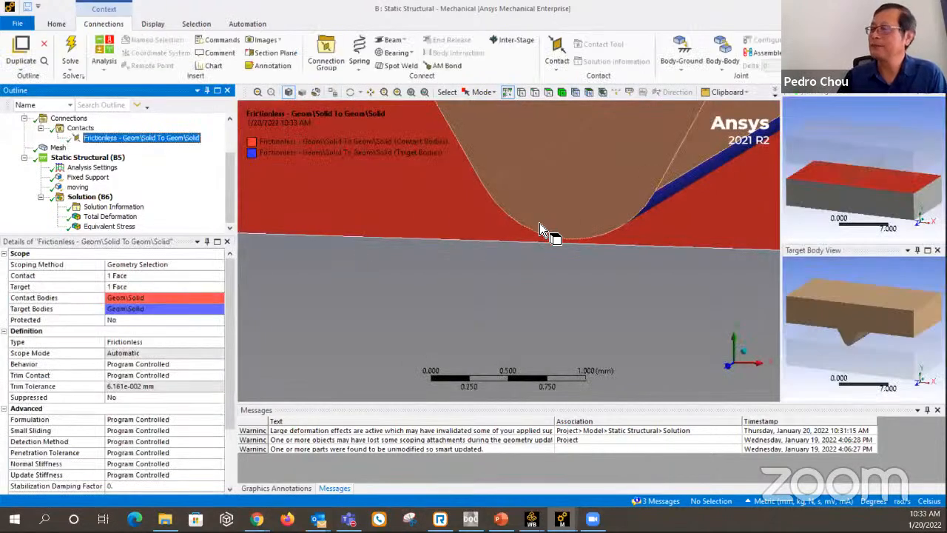
pyautogui.scroll(-3, 542, 236)
pyautogui.scroll(-1, 548, 235)
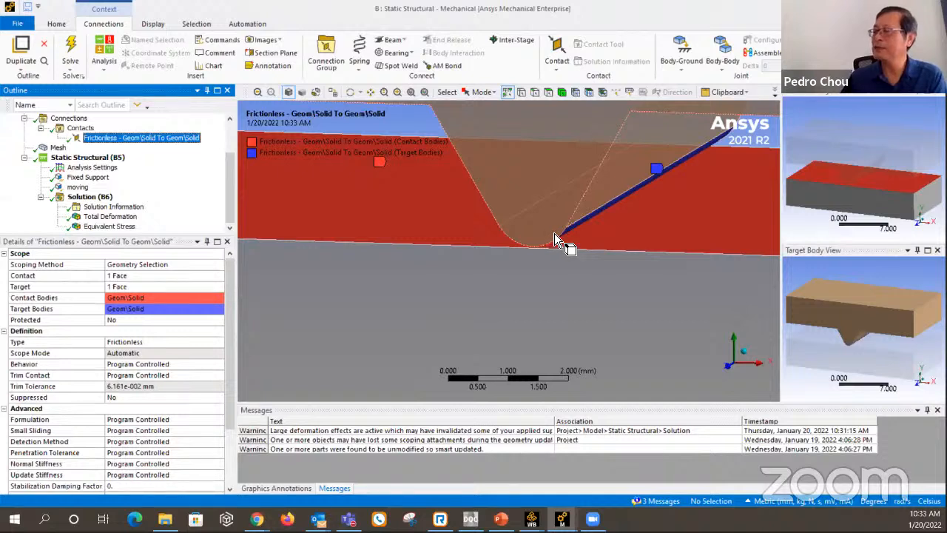
pyautogui.scroll(-1, 555, 235)
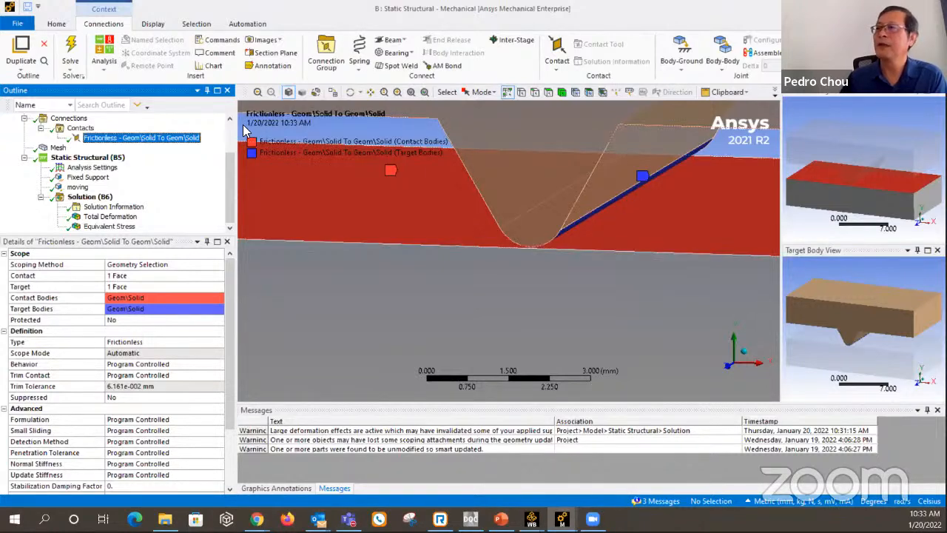
pyautogui.rightClick(151, 139)
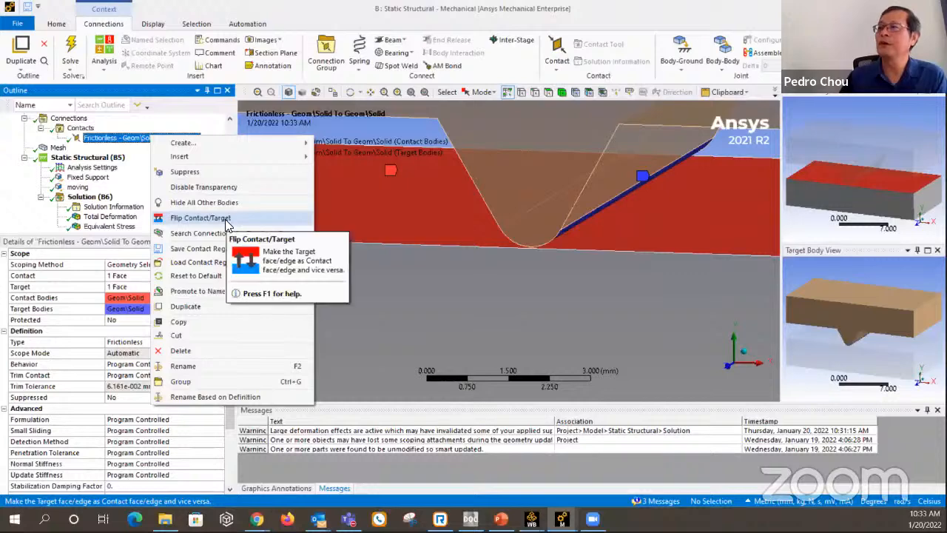
pyautogui.click(200, 218)
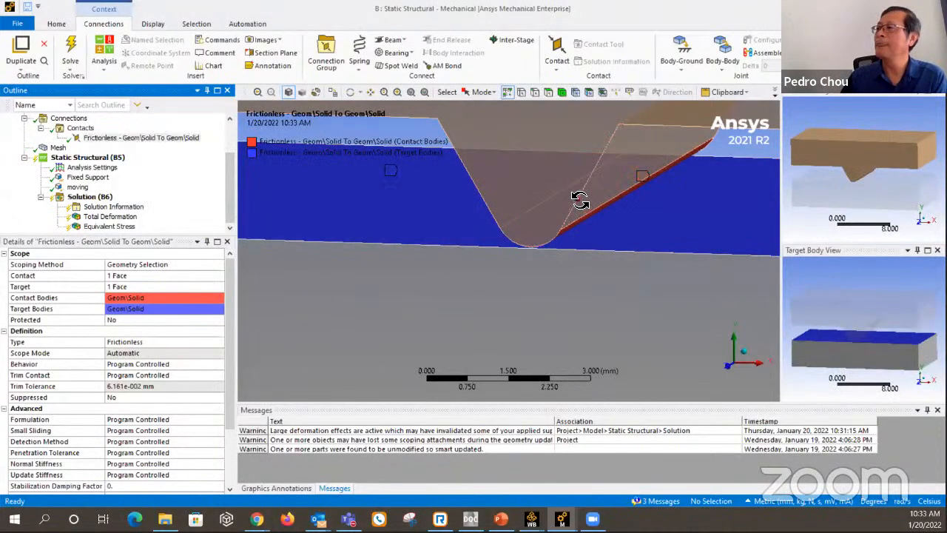
pyautogui.moveTo(567, 228); pyautogui.dragTo(569, 193, button='middle')
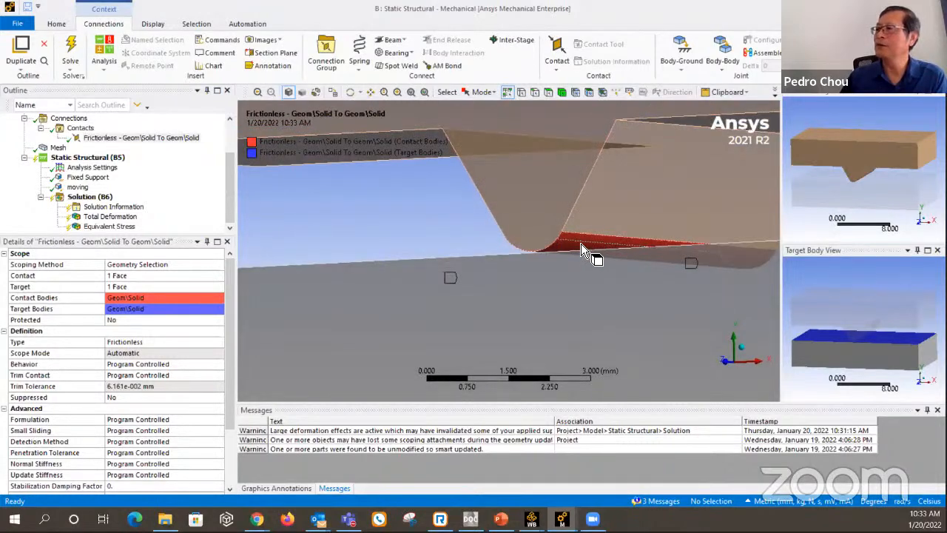
pyautogui.moveTo(581, 244); pyautogui.dragTo(431, 201, button='middle')
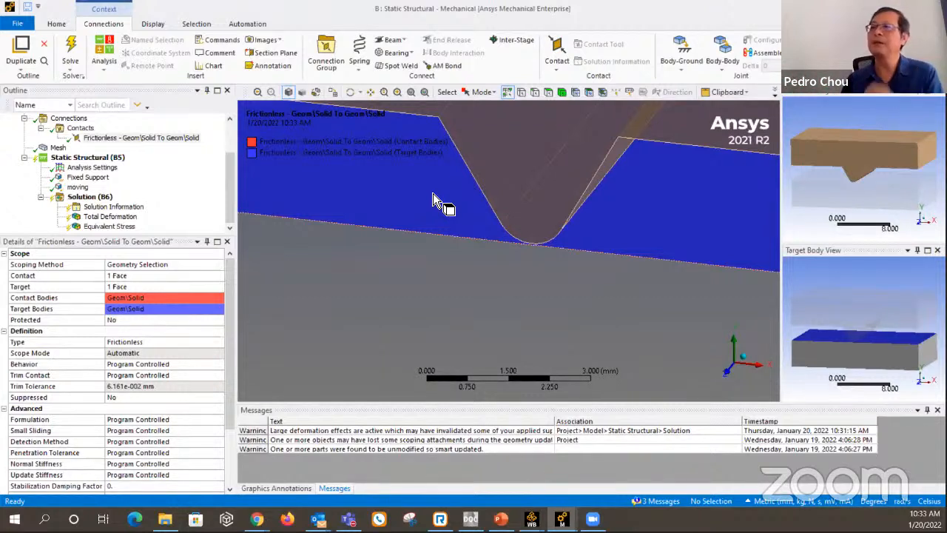
# Solve the static structural analysis with the flipped contact and inspect the total deformation around the wedge tip.
pyautogui.click(102, 197)
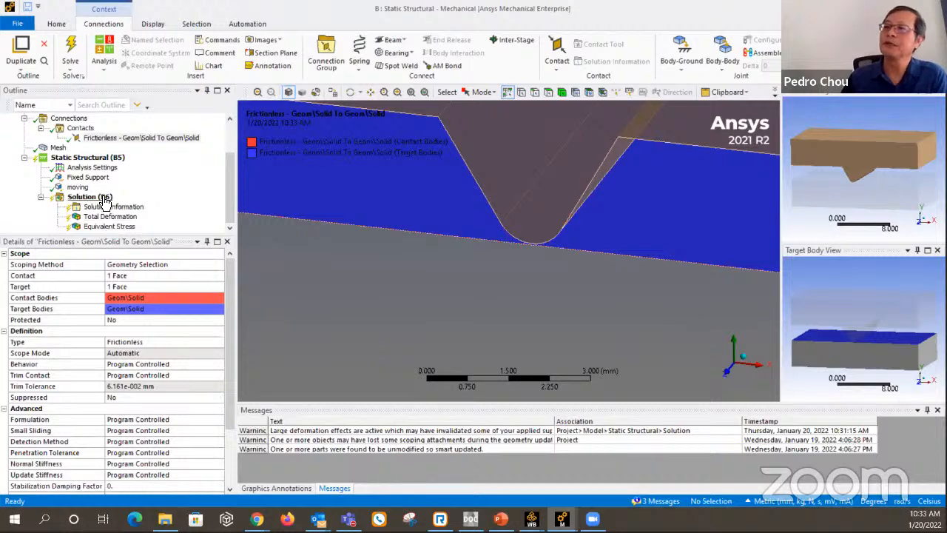
pyautogui.rightClick(104, 198)
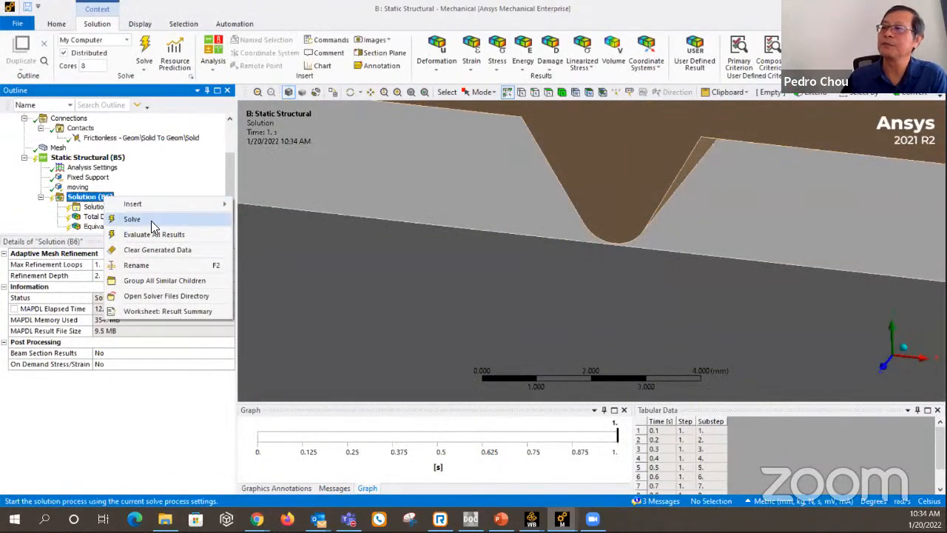
pyautogui.click(132, 219)
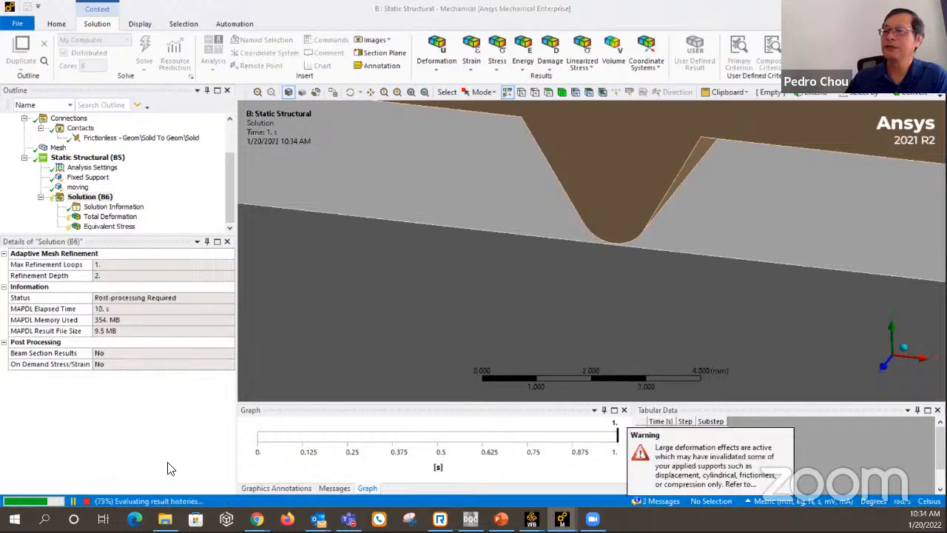
pyautogui.click(114, 217)
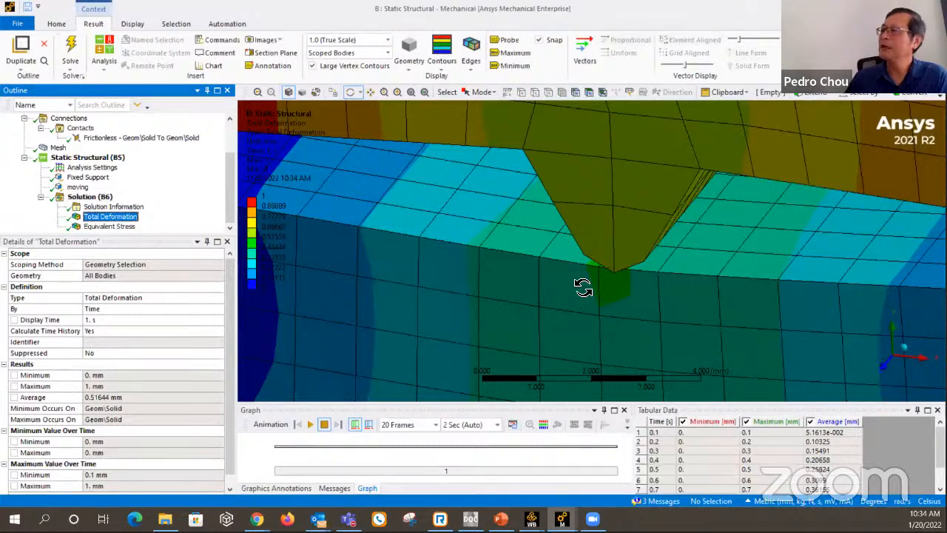
pyautogui.moveTo(582, 285)
pyautogui.mouseDown(button='middle')
pyautogui.moveTo(594, 266)
pyautogui.moveTo(649, 289)
pyautogui.moveTo(698, 280)
pyautogui.moveTo(645, 294)
pyautogui.mouseUp(button='middle')
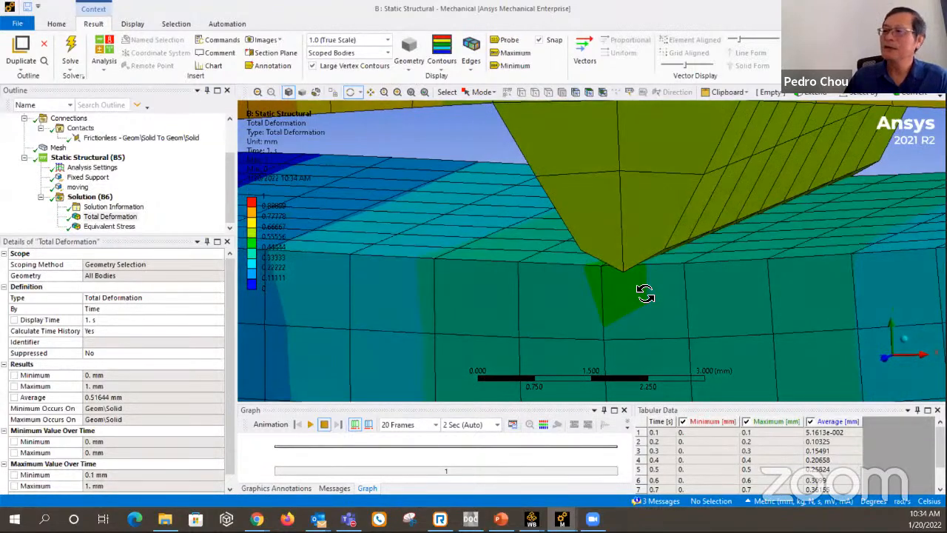
# Set the Behavior of the frictionless contact between wedge and block to Asymmetric.
pyautogui.click(162, 142)
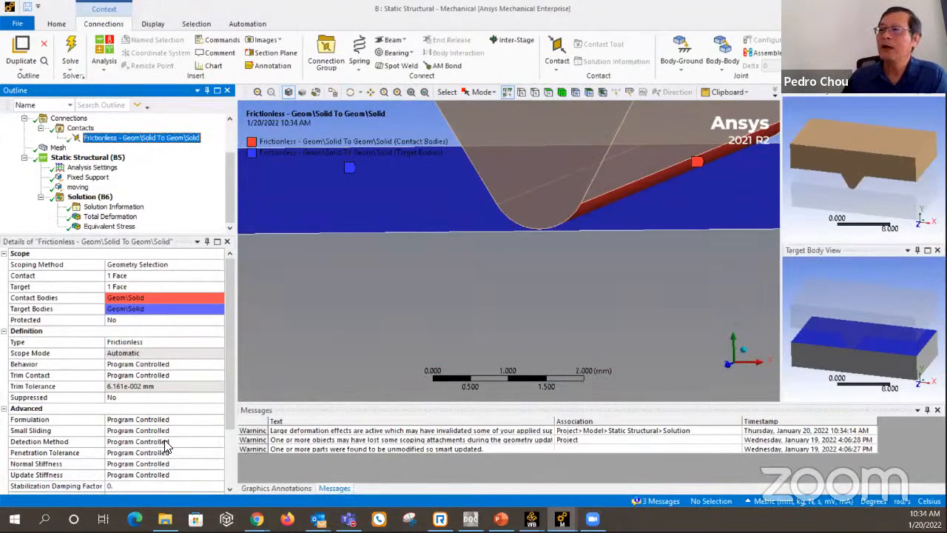
pyautogui.click(192, 365)
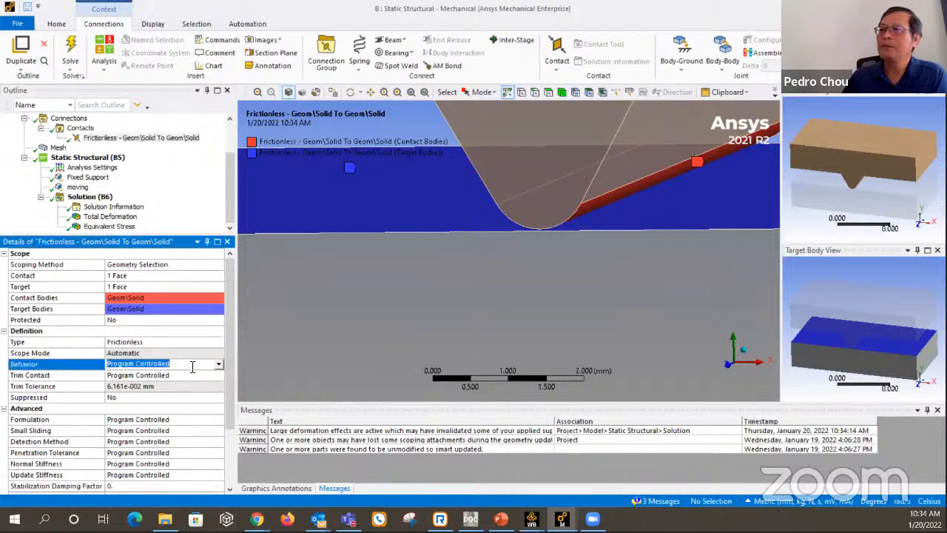
pyautogui.click(218, 364)
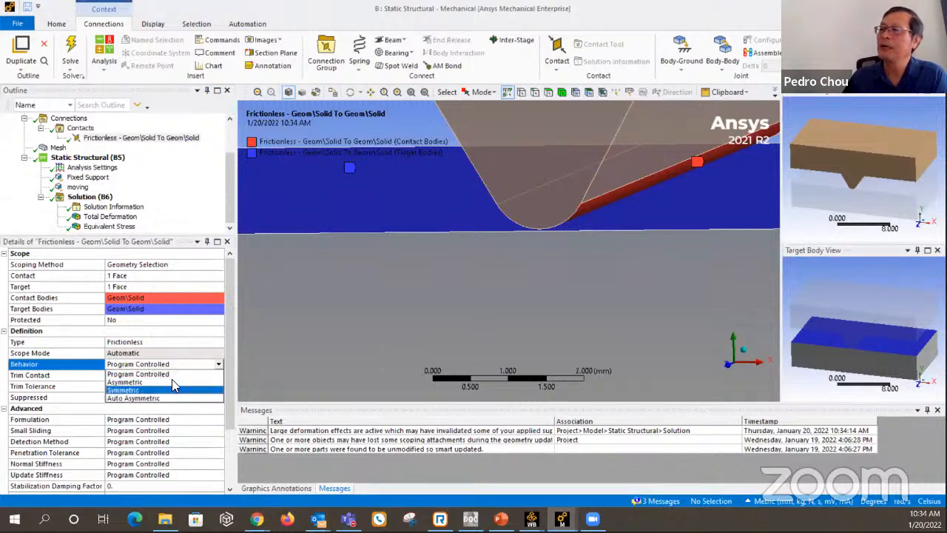
pyautogui.click(478, 257)
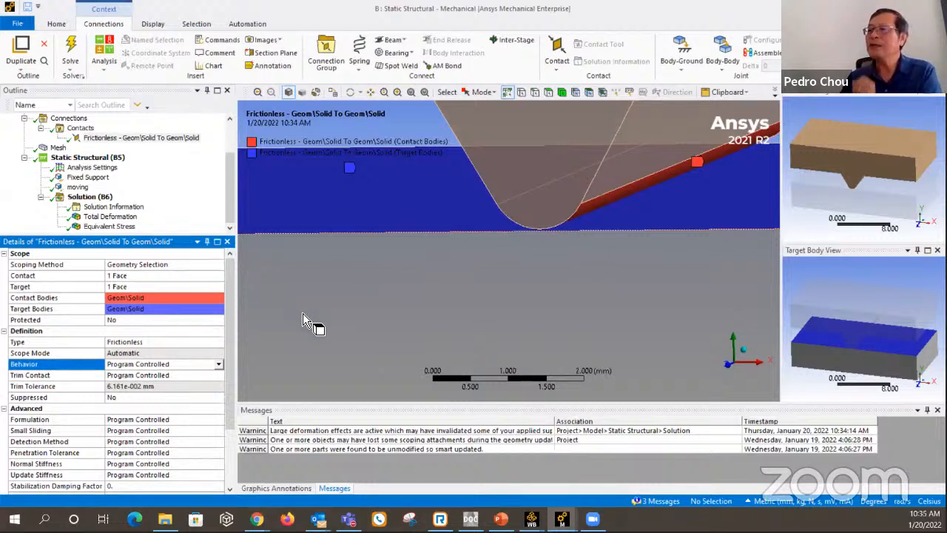
pyautogui.click(219, 364)
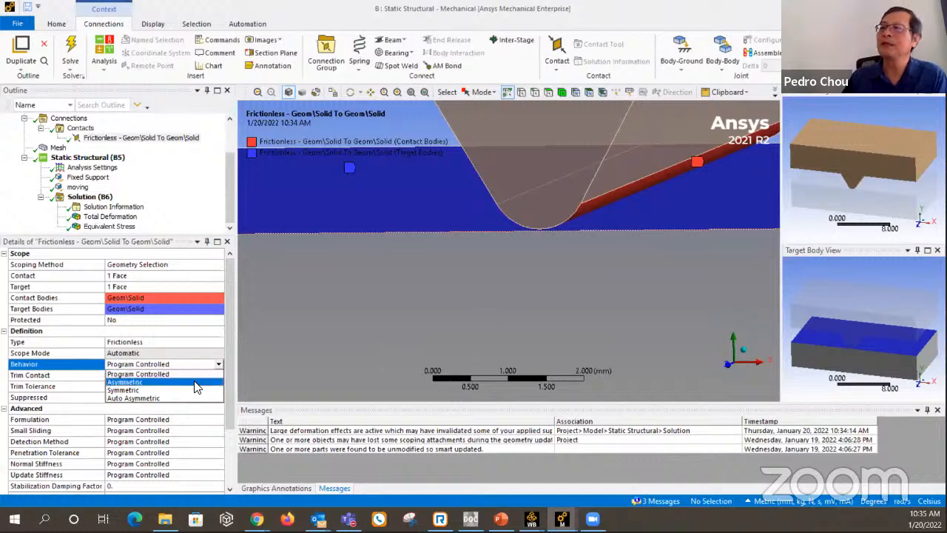
pyautogui.click(196, 381)
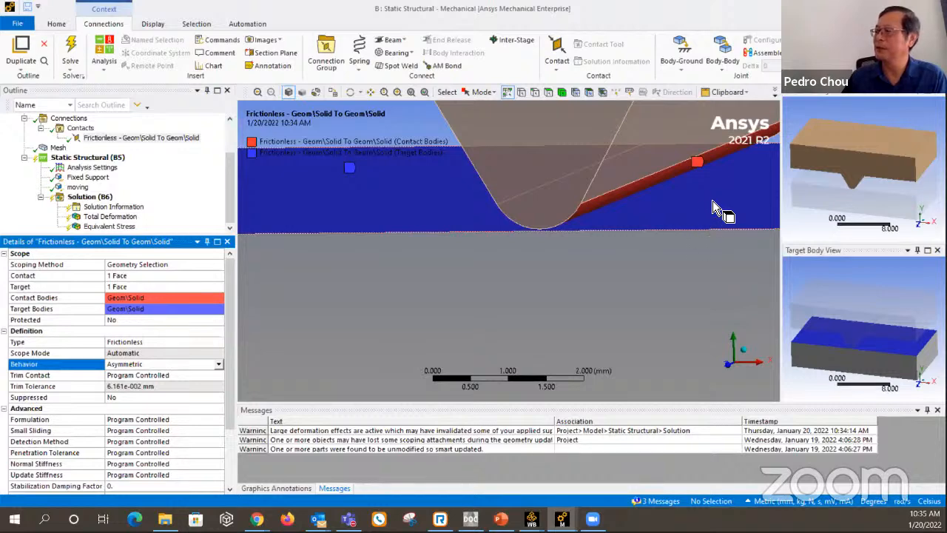
# Flip the frictionless pair back so the block's upper face is the contact side, and examine the mesh at the wedge tip.
pyautogui.rightClick(148, 139)
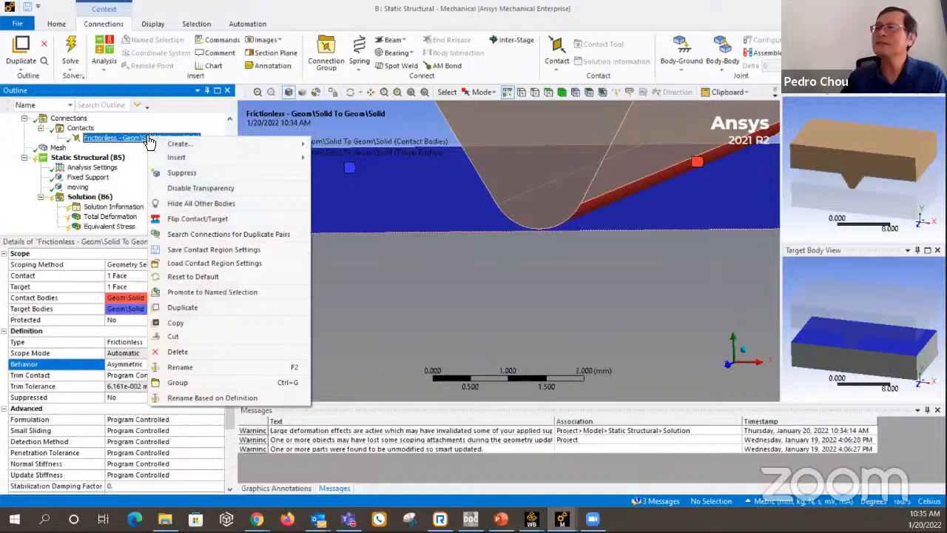
pyautogui.click(225, 221)
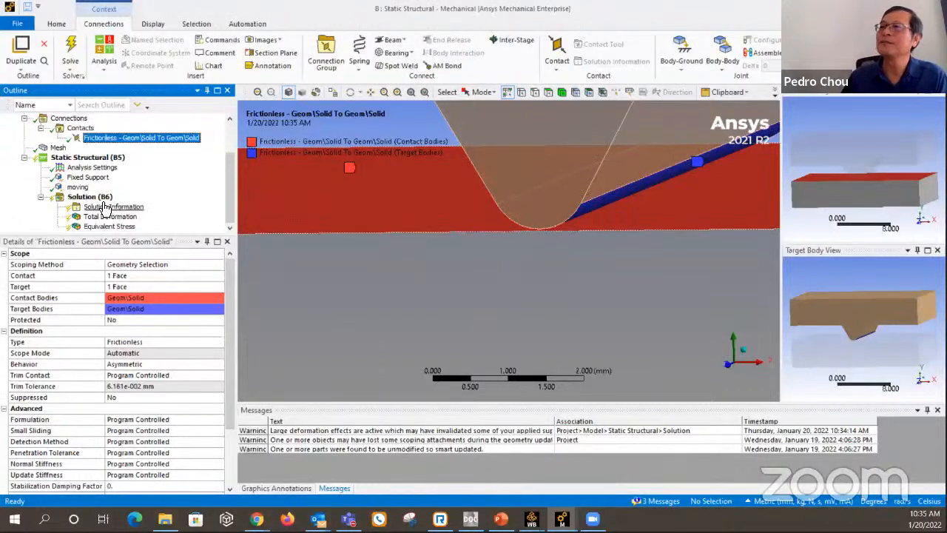
pyautogui.click(57, 147)
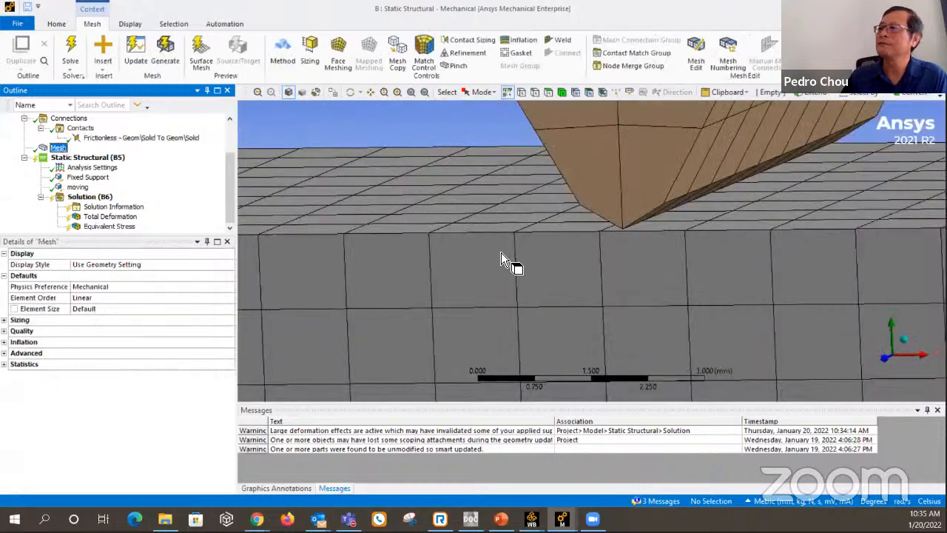
pyautogui.moveTo(590, 233); pyautogui.dragTo(618, 227, button='middle')
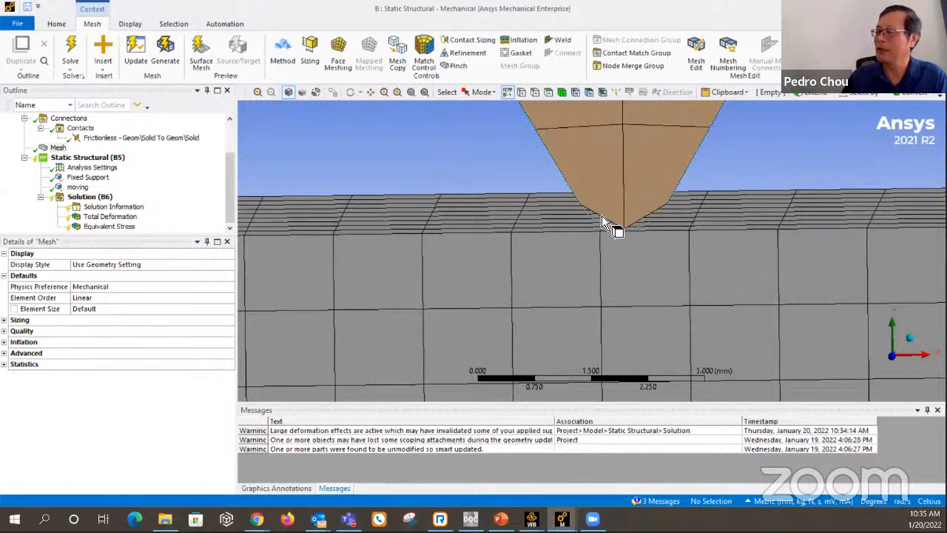
# Solve the static structural analysis with the asymmetric contact on the block's upper face and inspect the total deformation around the wedge tip.
pyautogui.click(90, 197)
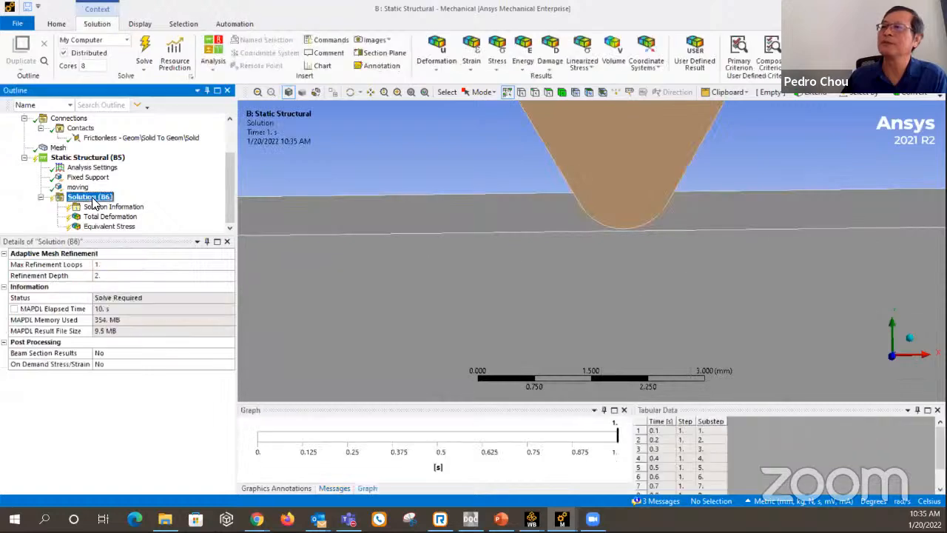
pyautogui.rightClick(145, 198)
pyautogui.click(151, 222)
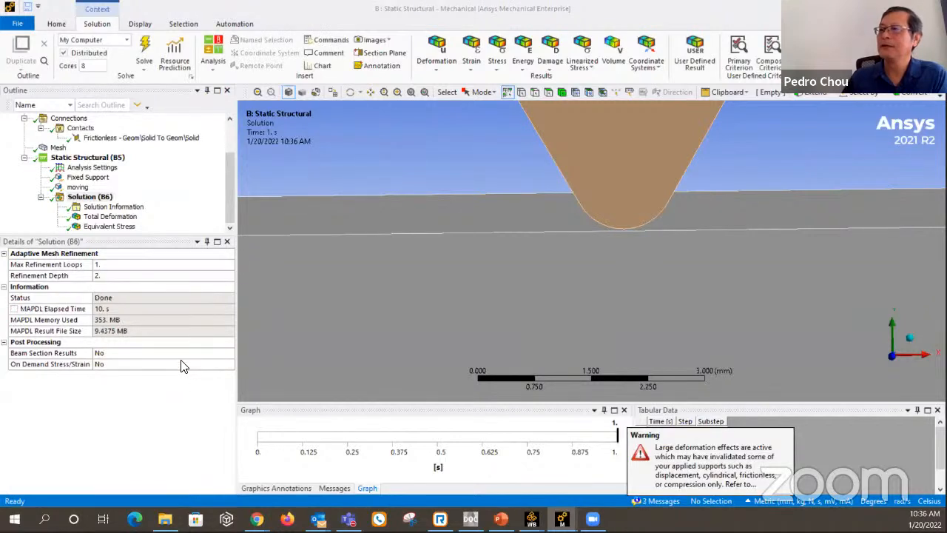
pyautogui.click(122, 217)
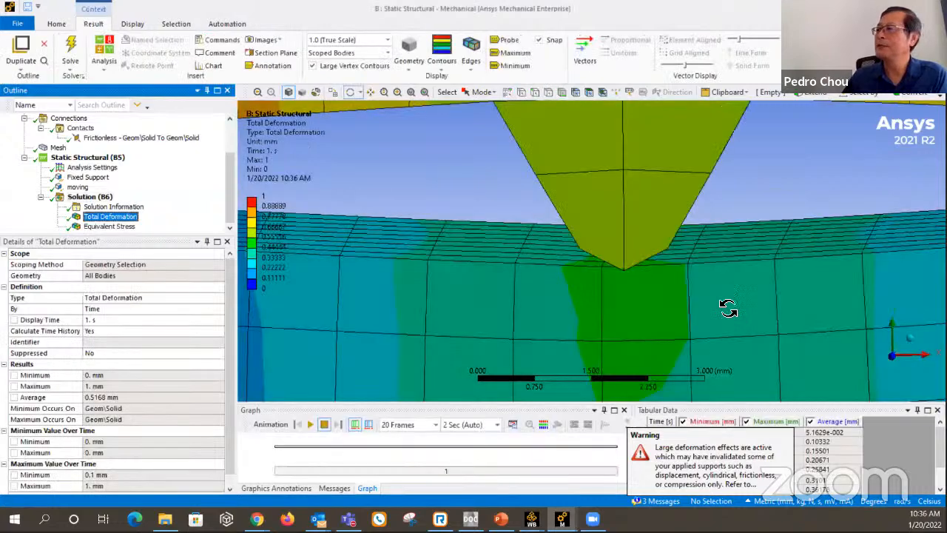
pyautogui.moveTo(723, 307); pyautogui.dragTo(544, 278, button='middle')
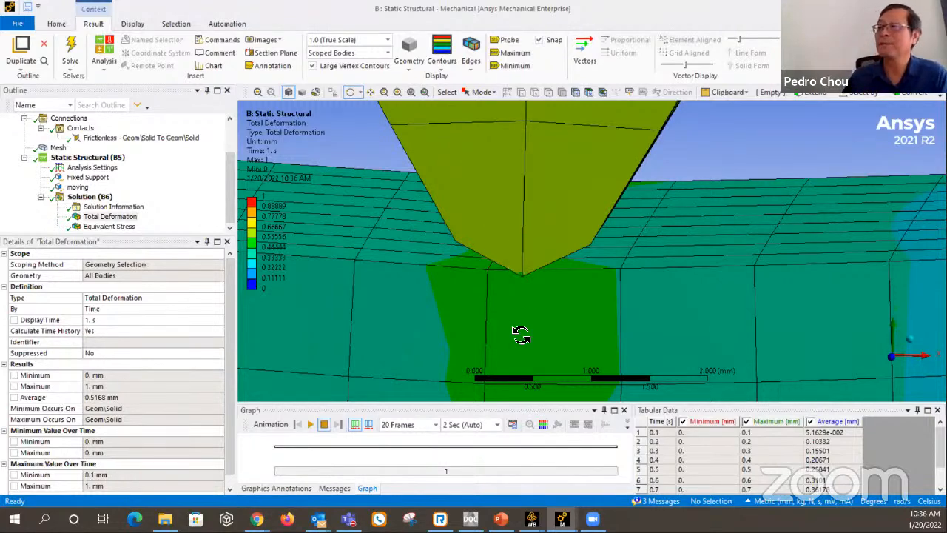
# Set the Detection Method of the frictionless contact between wedge and block to Nodal-Normal From Contact.
pyautogui.click(156, 138)
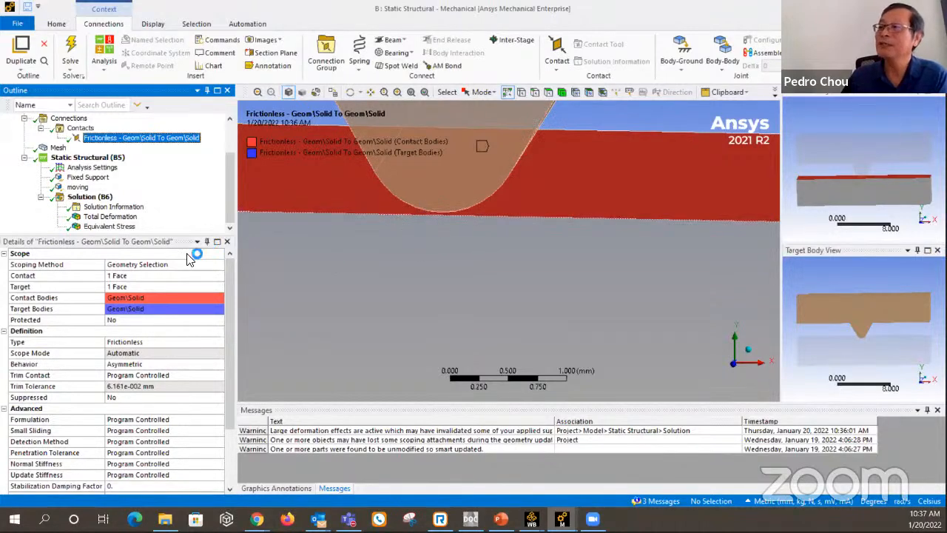
pyautogui.scroll(-2, 163, 372)
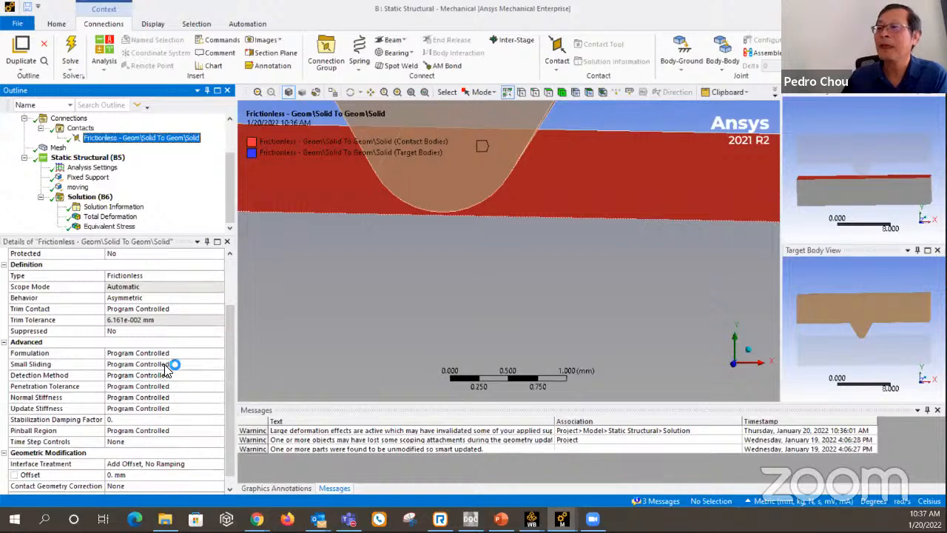
pyautogui.click(159, 376)
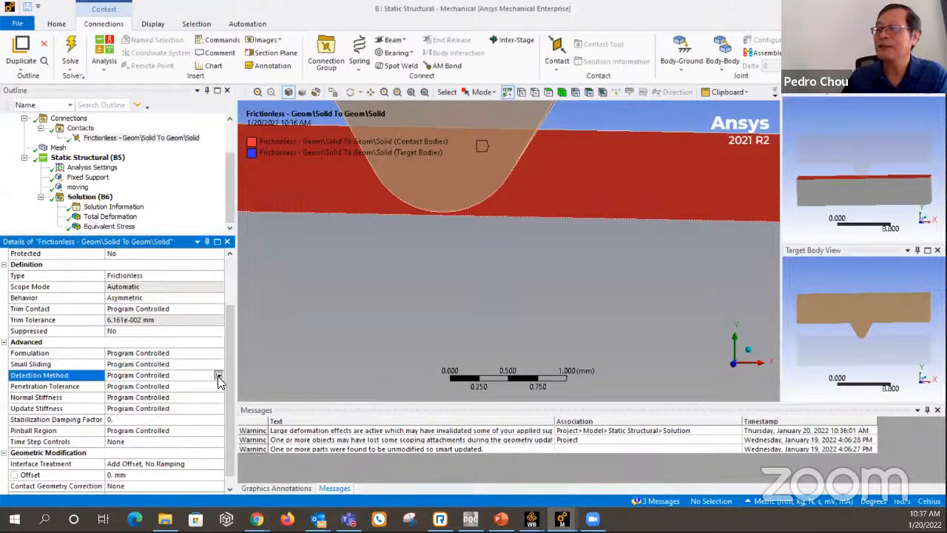
pyautogui.click(219, 375)
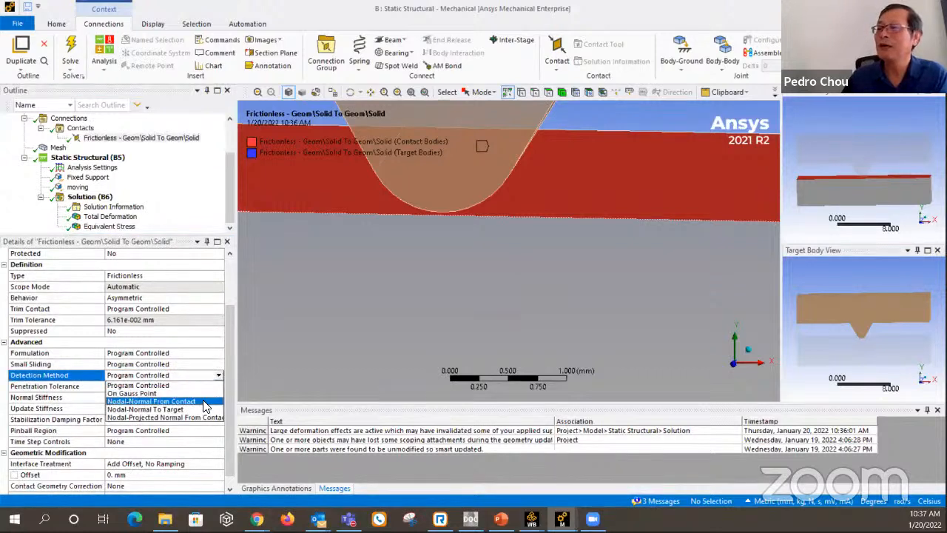
pyautogui.click(178, 401)
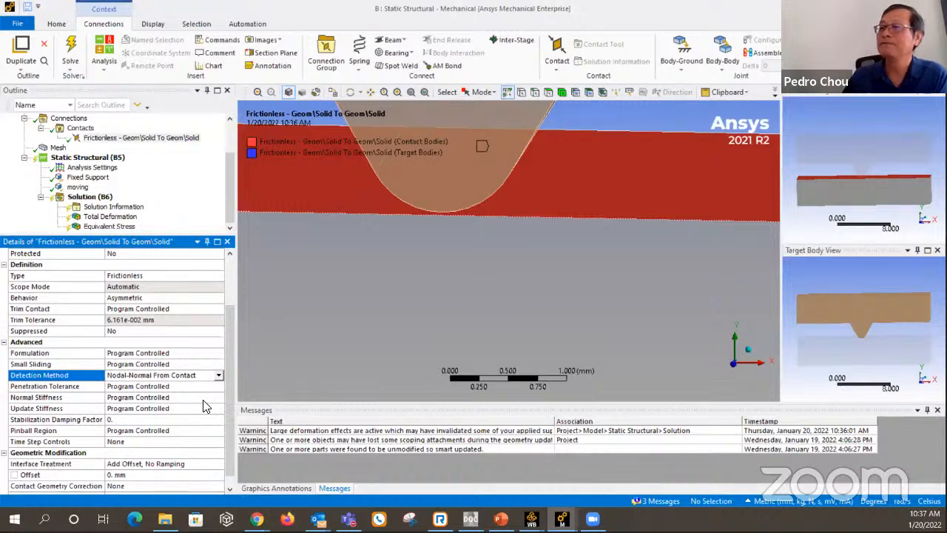
# Solve the analysis with the Nodal-Normal From Contact detection and inspect the total deformation where the wedge tip meets the block.
pyautogui.click(102, 197)
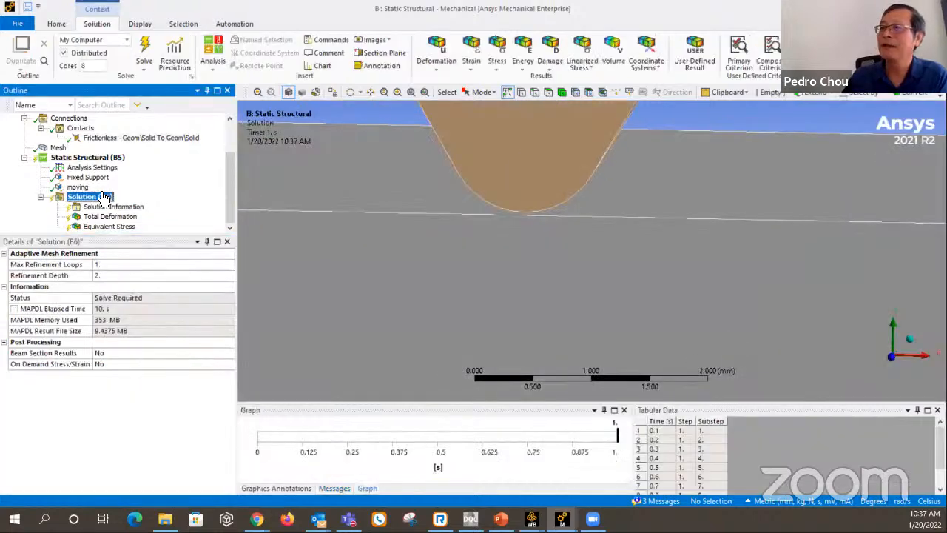
pyautogui.rightClick(102, 196)
pyautogui.click(132, 214)
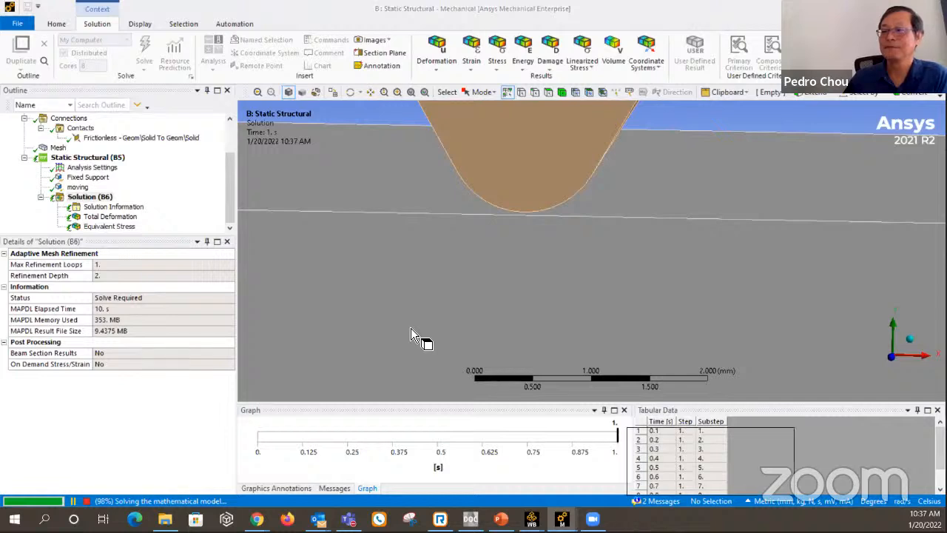
pyautogui.click(124, 220)
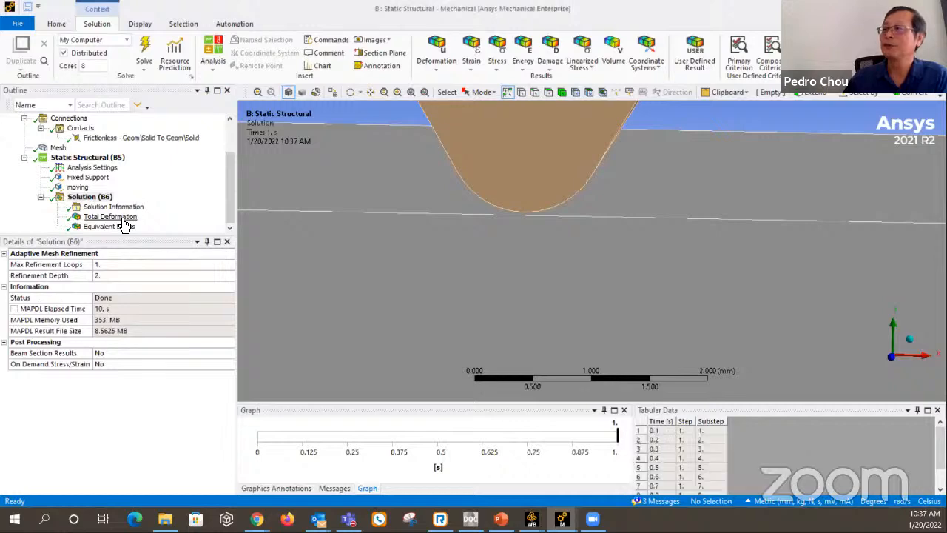
pyautogui.moveTo(566, 306); pyautogui.dragTo(575, 305)
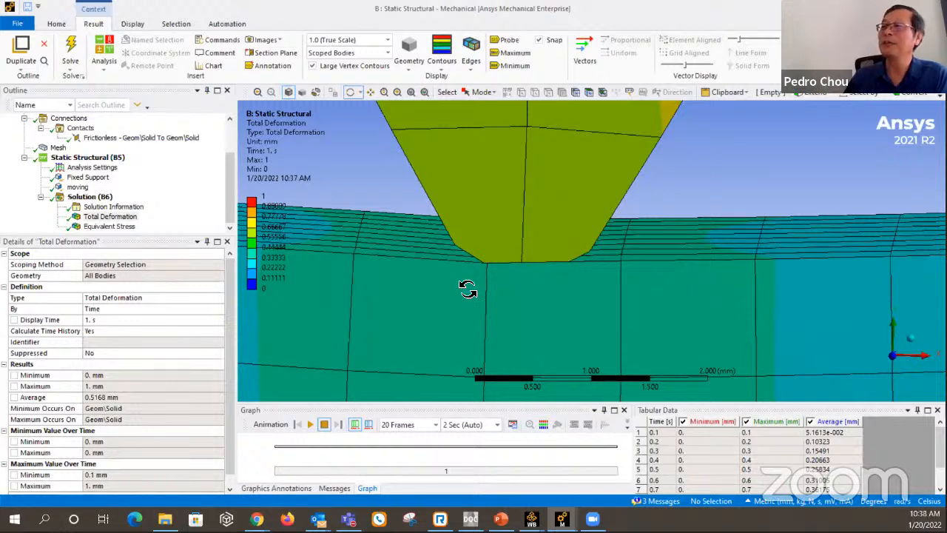
# Flip contact and target in the frictionless pair so the wedge tip is the contact side and the block's upper face the target.
pyautogui.click(166, 141)
pyautogui.click(166, 141)
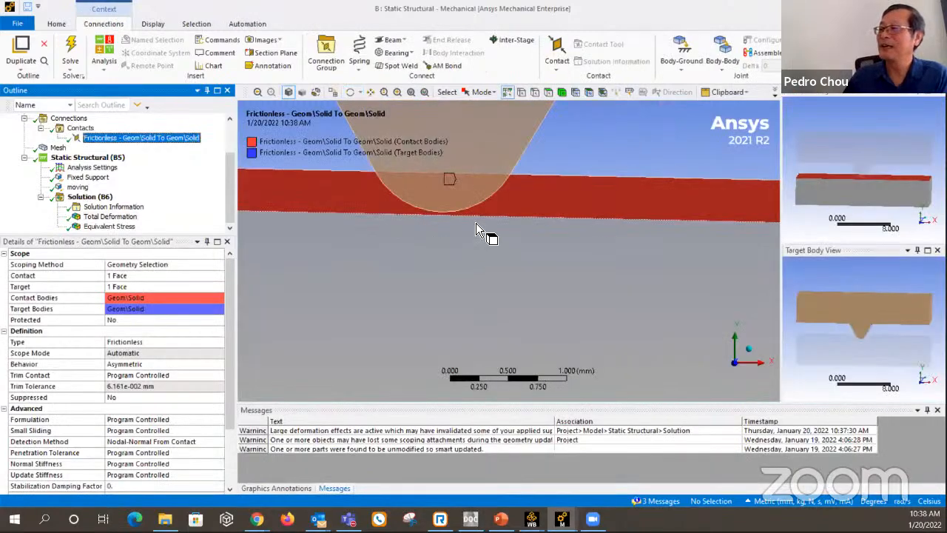
pyautogui.moveTo(507, 193); pyautogui.dragTo(530, 175, button='middle')
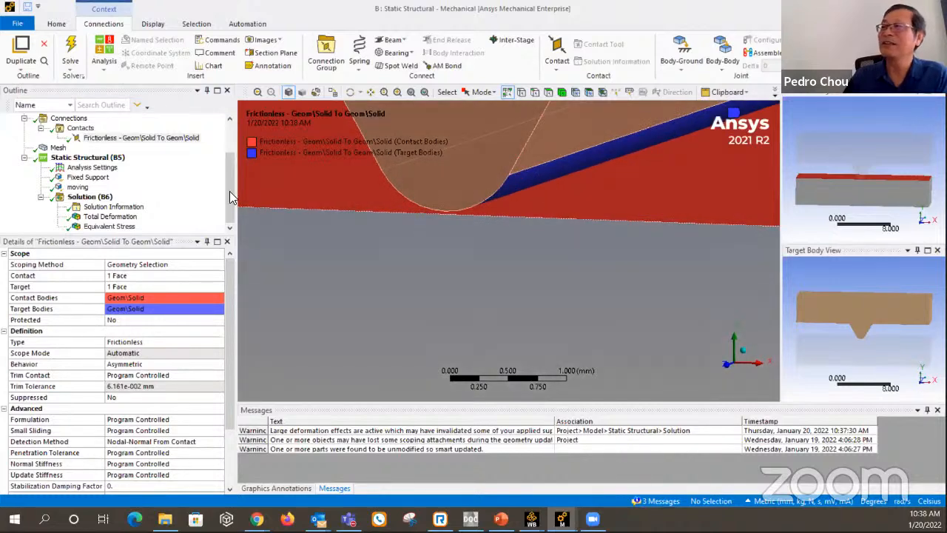
pyautogui.rightClick(167, 139)
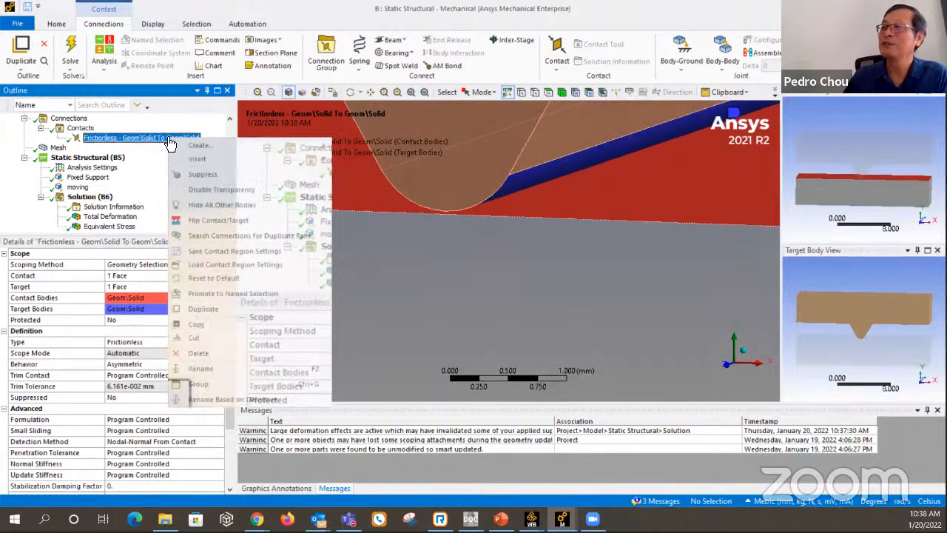
pyautogui.click(228, 221)
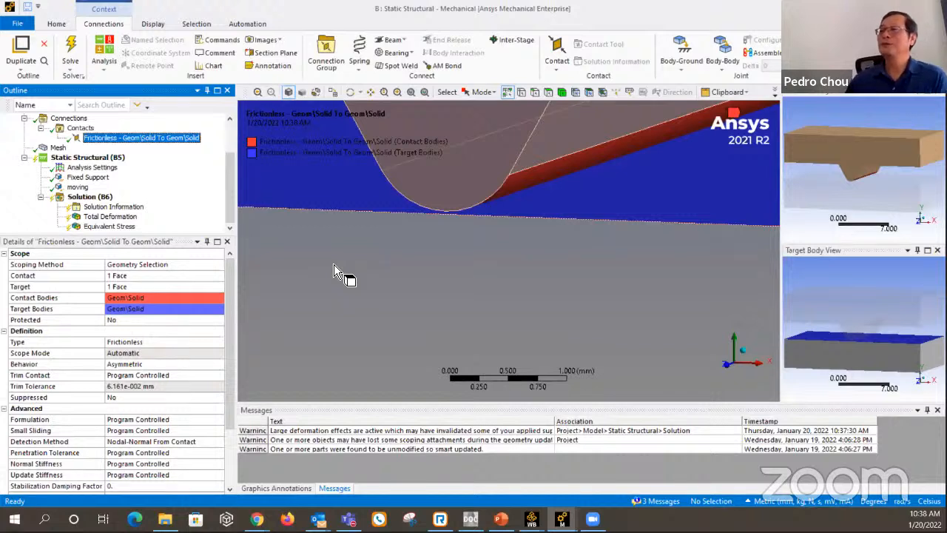
# Solve the analysis with the wedge tip as the nodal-detection contact side and inspect the total deformation at the tip.
pyautogui.click(100, 198)
pyautogui.rightClick(100, 198)
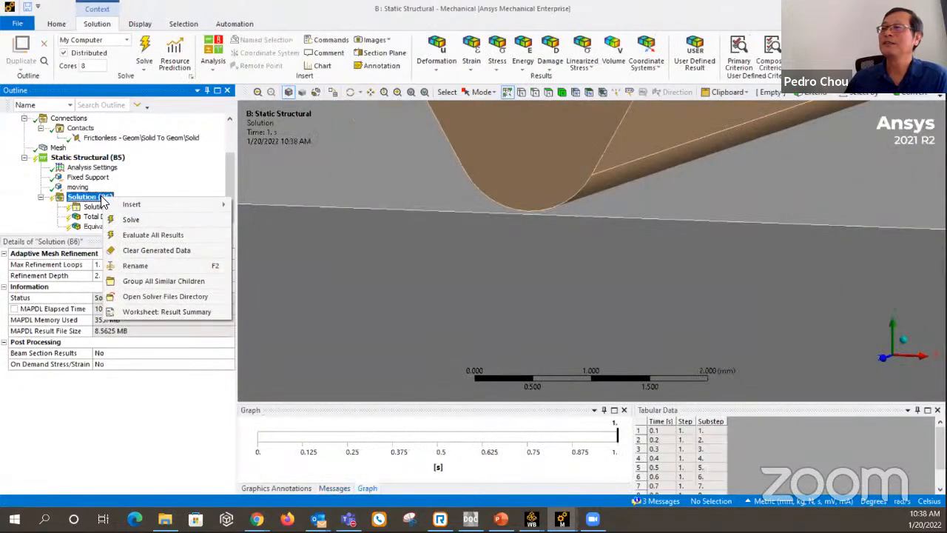
pyautogui.click(161, 220)
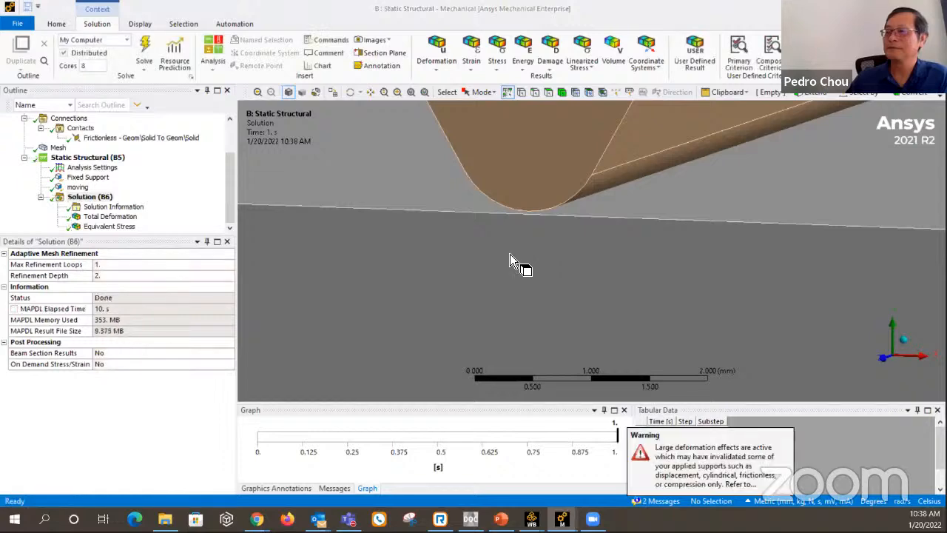
pyautogui.click(115, 217)
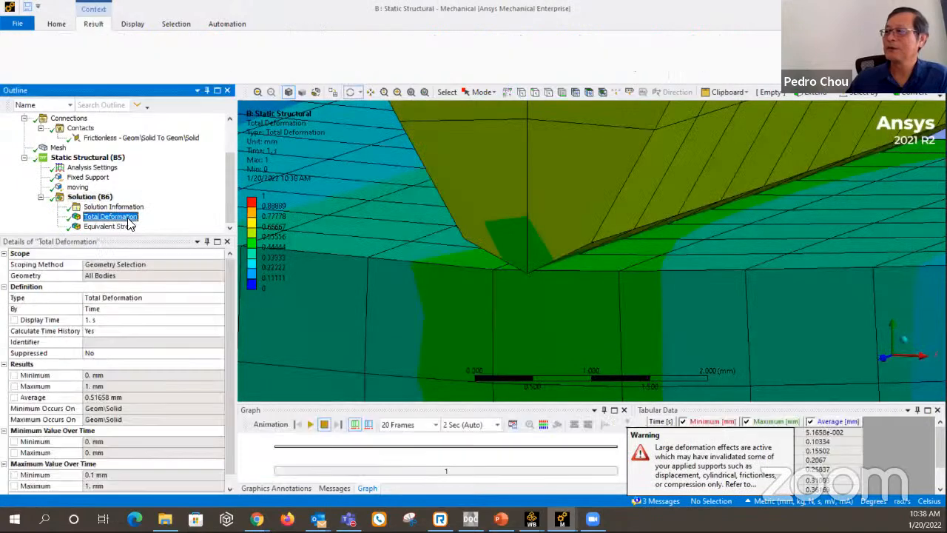
pyautogui.moveTo(575, 279); pyautogui.dragTo(334, 300)
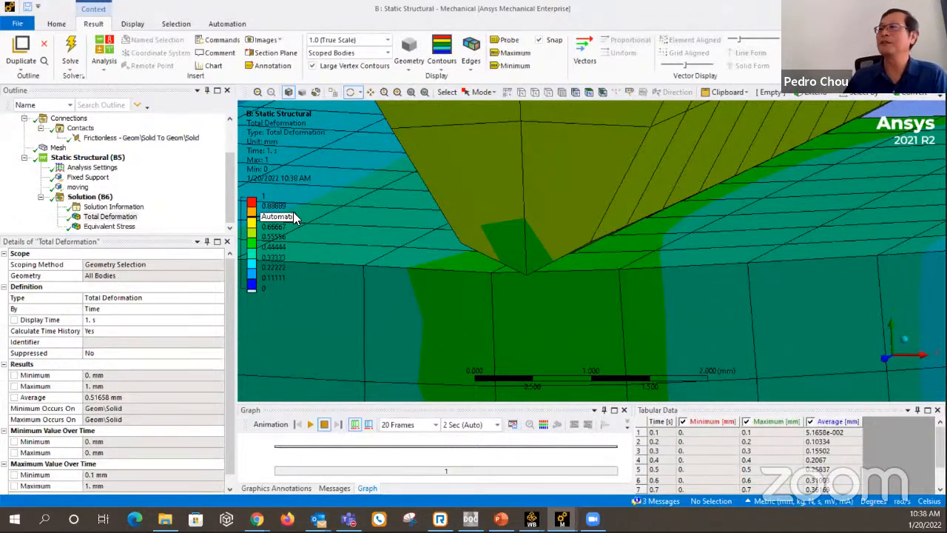
# Set the Formulation of the frictionless contact between wedge and block to Normal Lagrange.
pyautogui.click(134, 140)
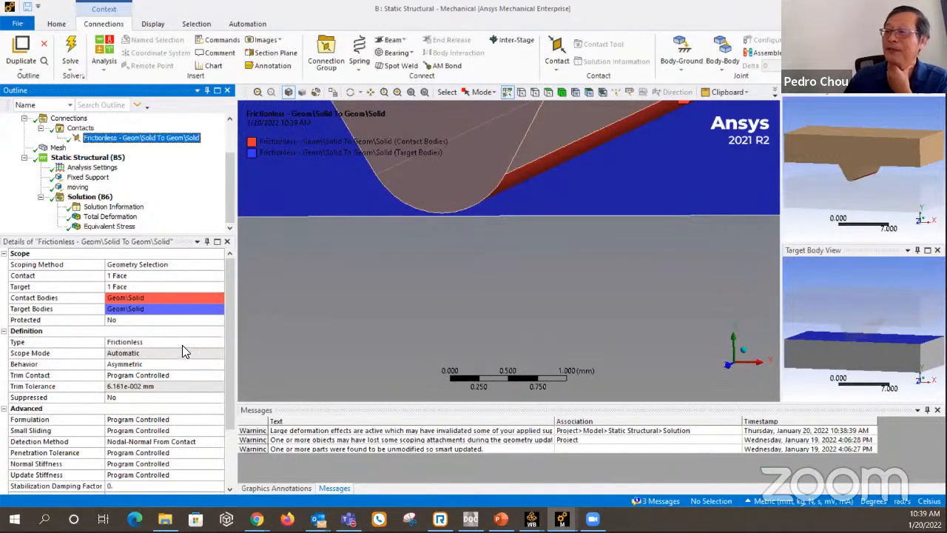
pyautogui.scroll(-2, 182, 346)
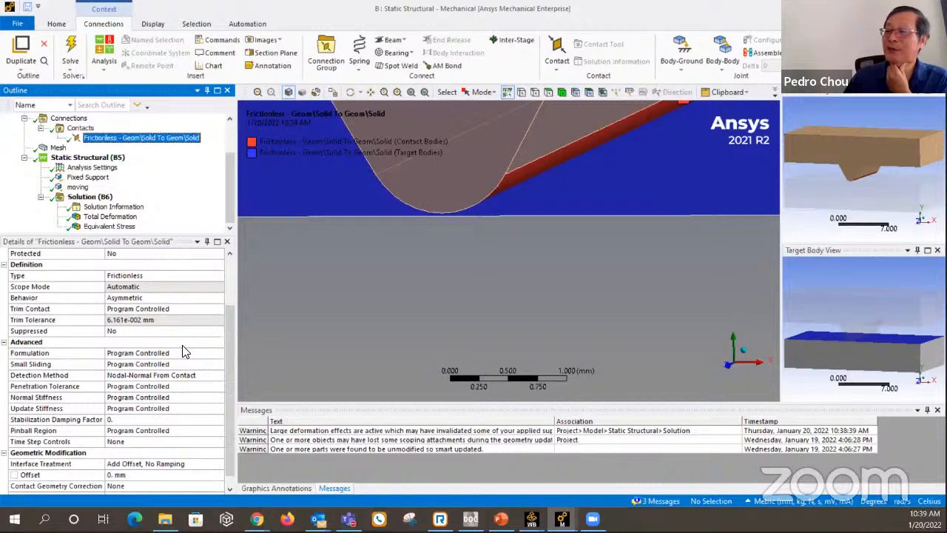
pyautogui.scroll(-1, 185, 357)
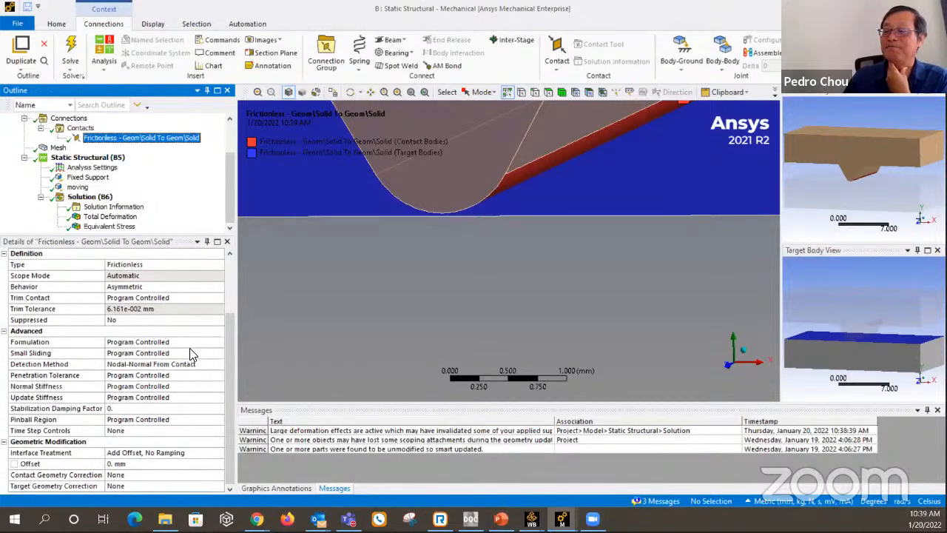
pyautogui.scroll(2, 196, 353)
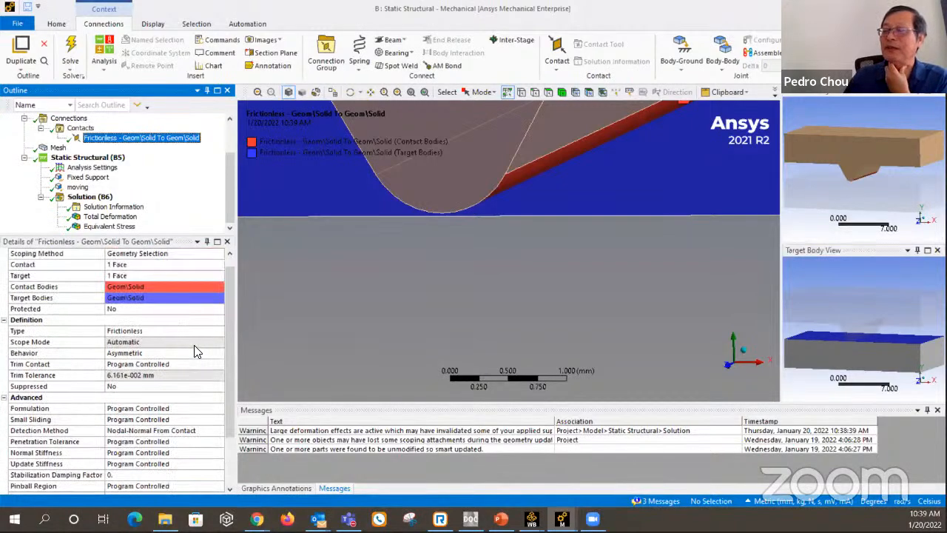
pyautogui.click(145, 413)
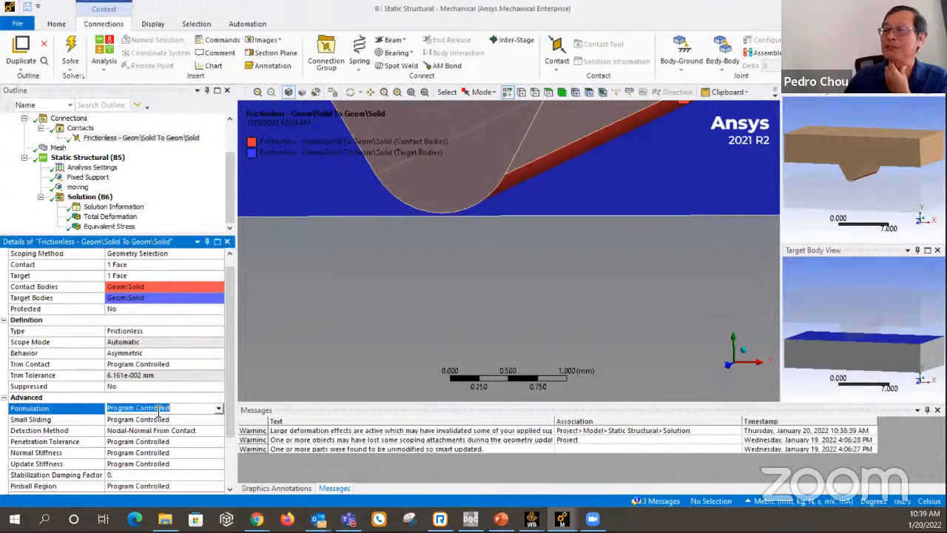
pyautogui.click(219, 410)
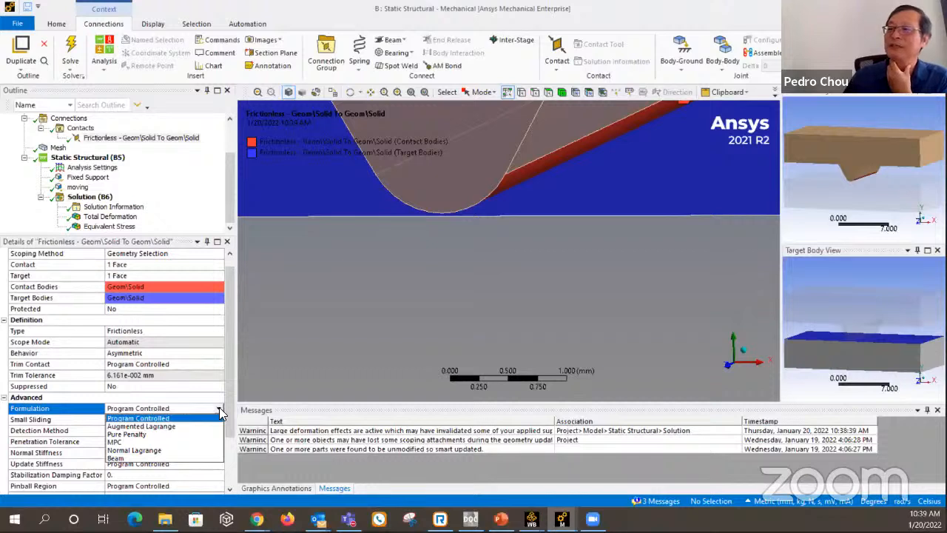
pyautogui.click(174, 451)
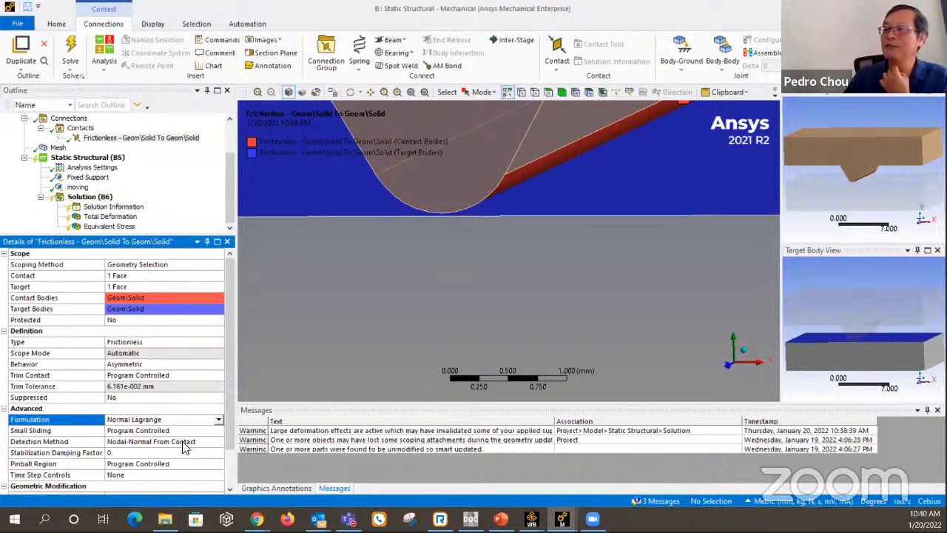
# Set the Detection Method of the frictionless contact back to Program Controlled.
pyautogui.click(185, 442)
pyautogui.click(218, 444)
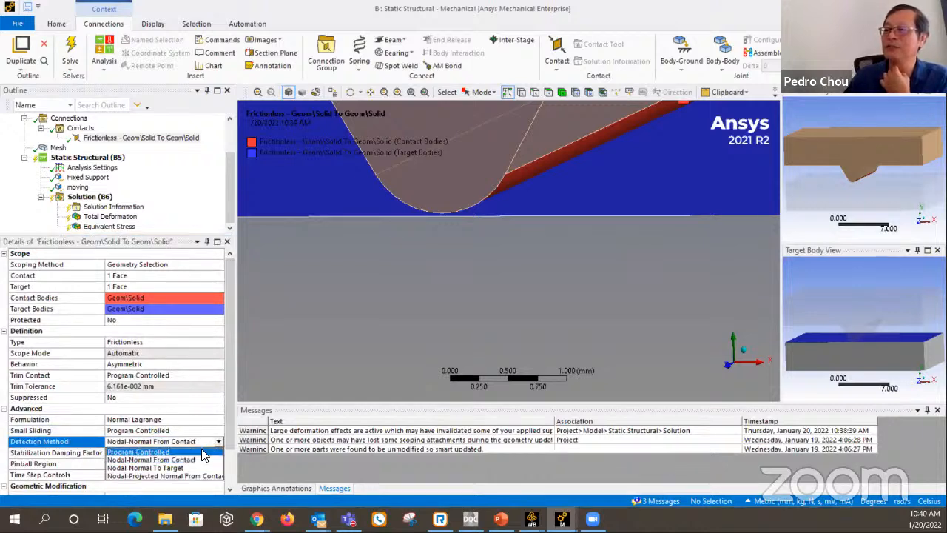
pyautogui.click(156, 453)
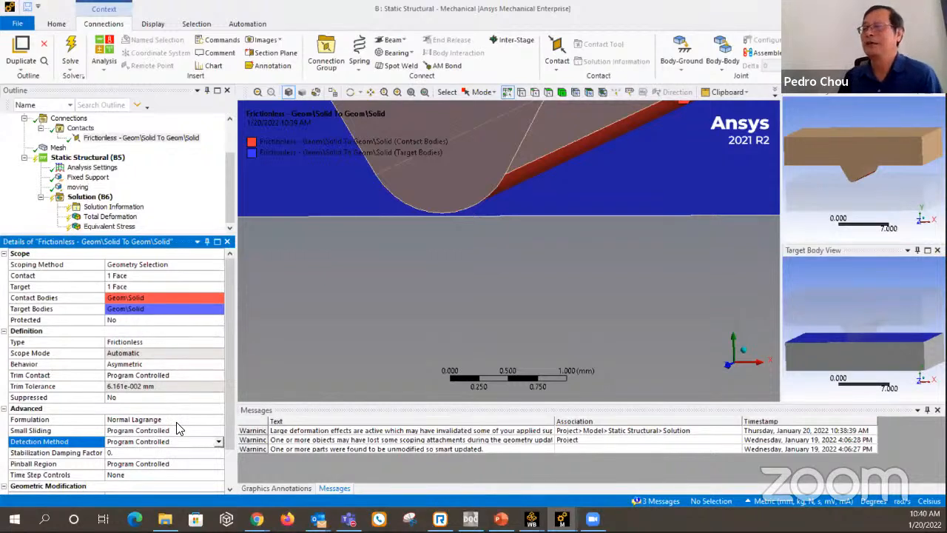
# Solve the analysis with the Normal Lagrange formulation, review the contact settings and display the total deformation at the wedge tip.
pyautogui.click(94, 199)
pyautogui.rightClick(94, 199)
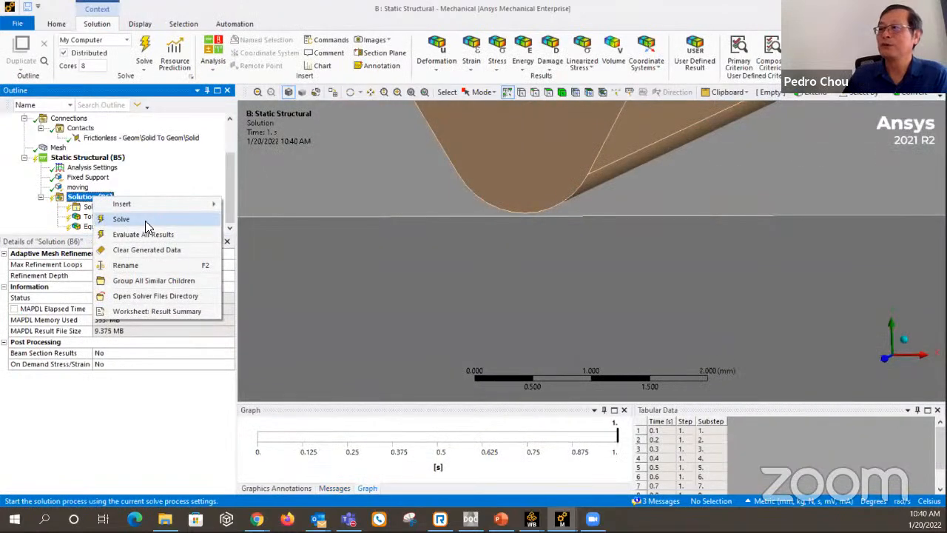
pyautogui.click(121, 219)
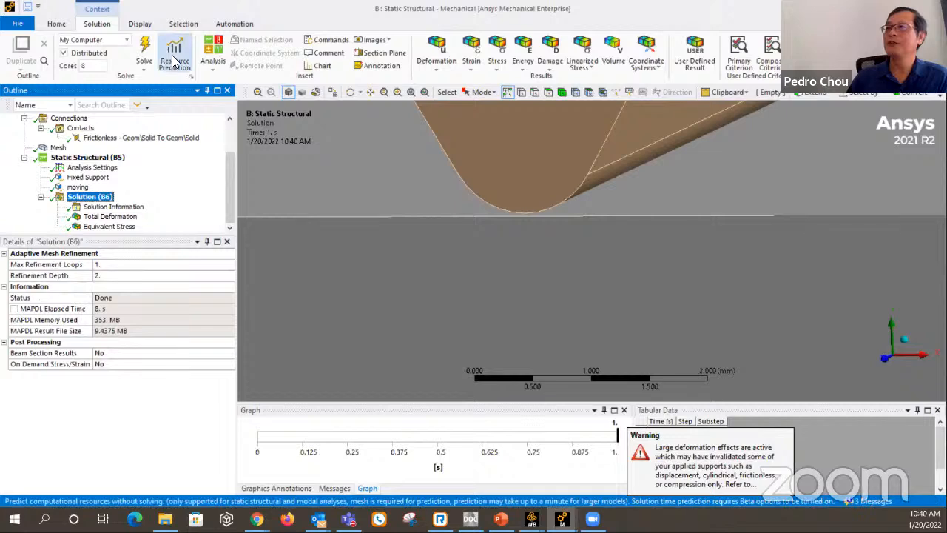
pyautogui.click(137, 138)
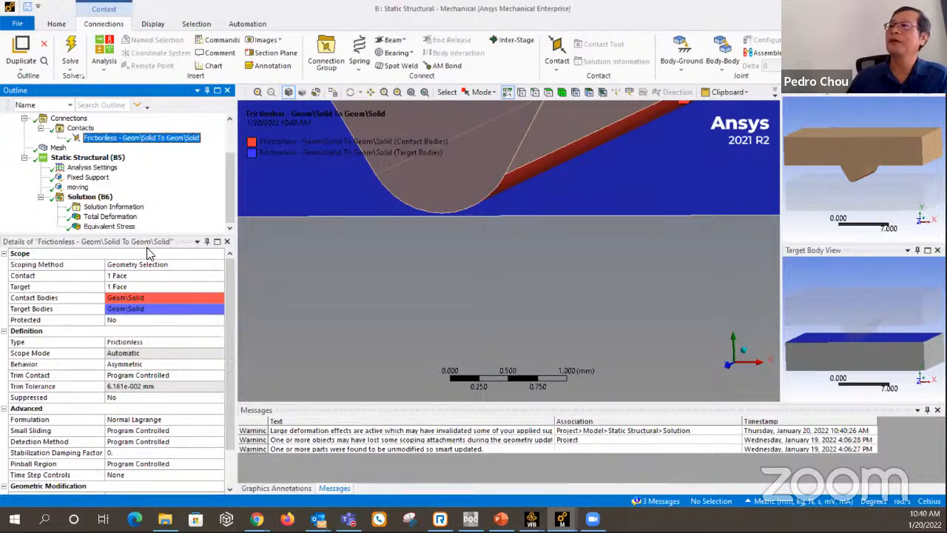
pyautogui.click(90, 197)
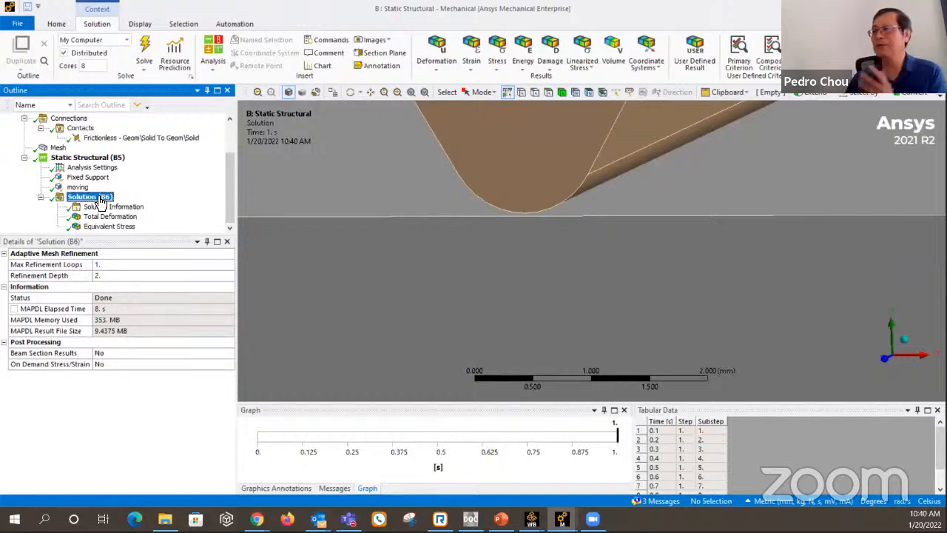
pyautogui.click(109, 216)
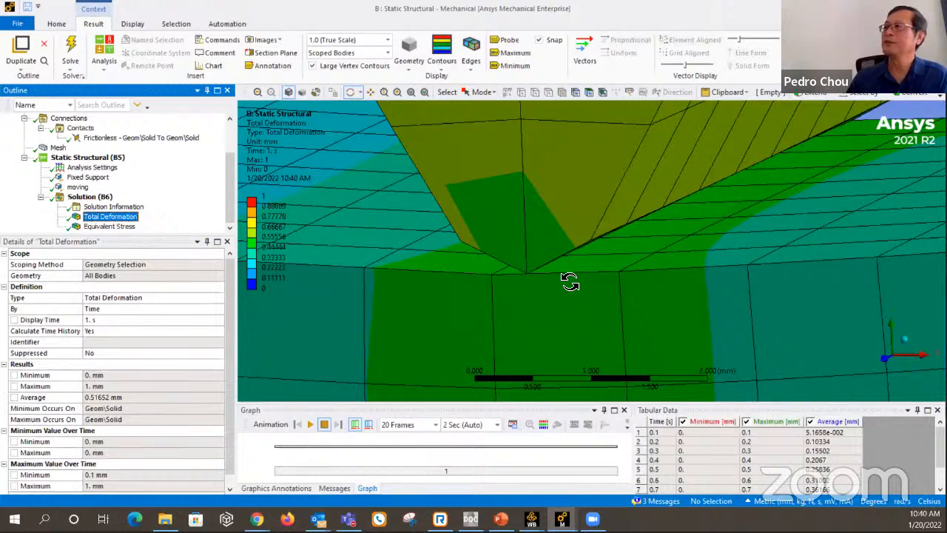
# Inspect the total deformation at the wedge tip and review the Formulation options available for the frictionless contact.
pyautogui.moveTo(569, 271)
pyautogui.mouseDown()
pyautogui.moveTo(601, 266)
pyautogui.moveTo(566, 280)
pyautogui.mouseUp()
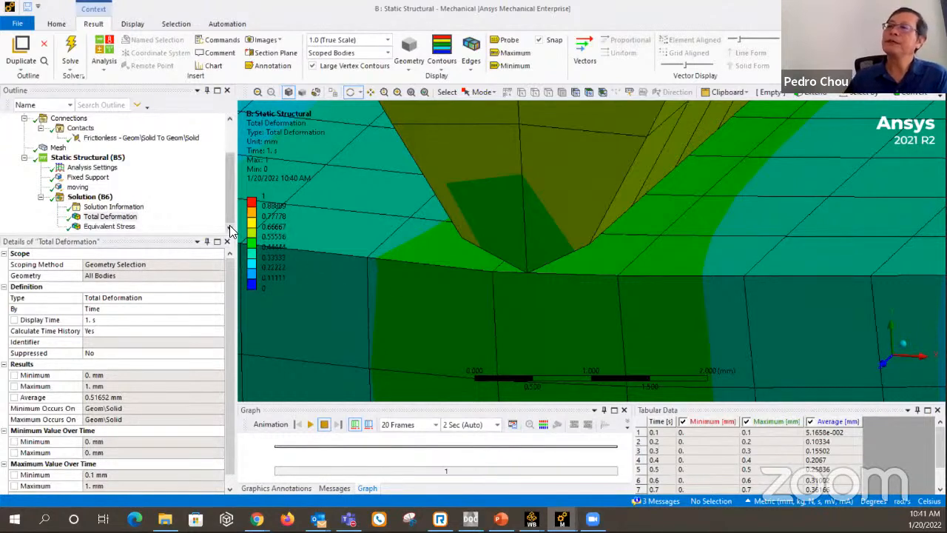
pyautogui.click(161, 139)
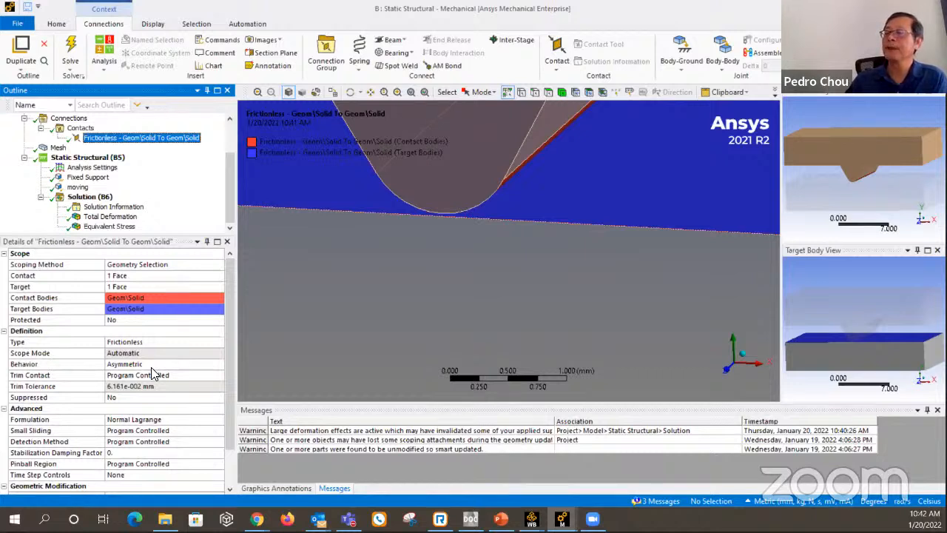
pyautogui.click(196, 419)
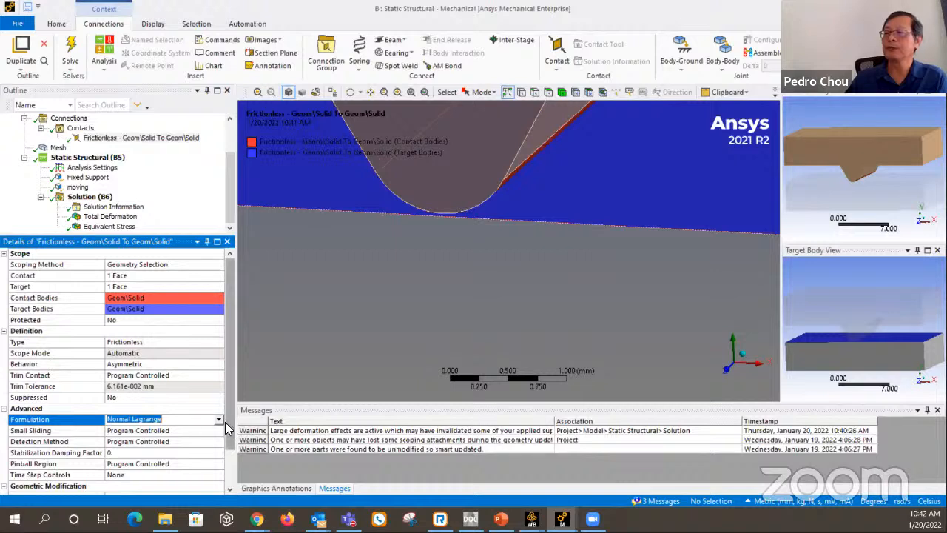
pyautogui.click(219, 419)
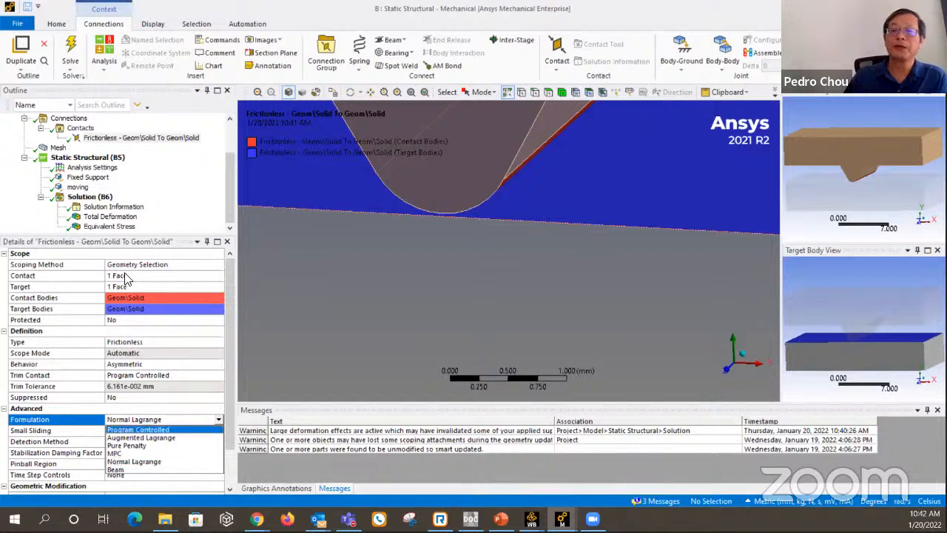
pyautogui.click(228, 173)
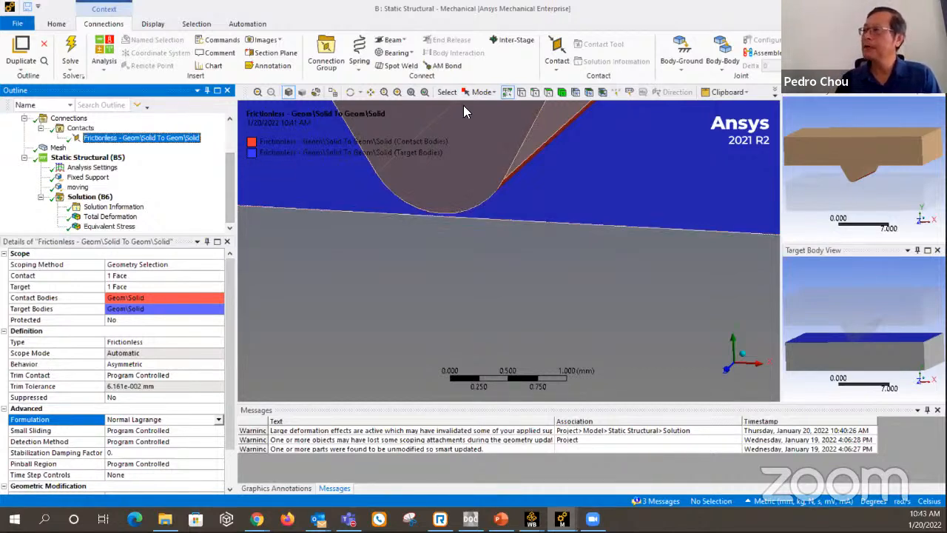
pyautogui.click(470, 14)
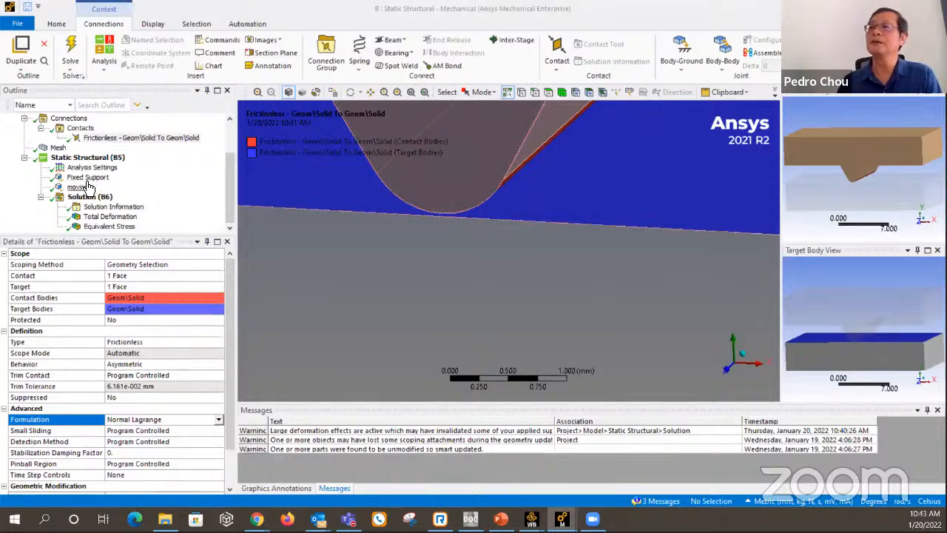
# Display the mesh and examine the elements of the wedge tip and the block where they meet.
pyautogui.click(59, 149)
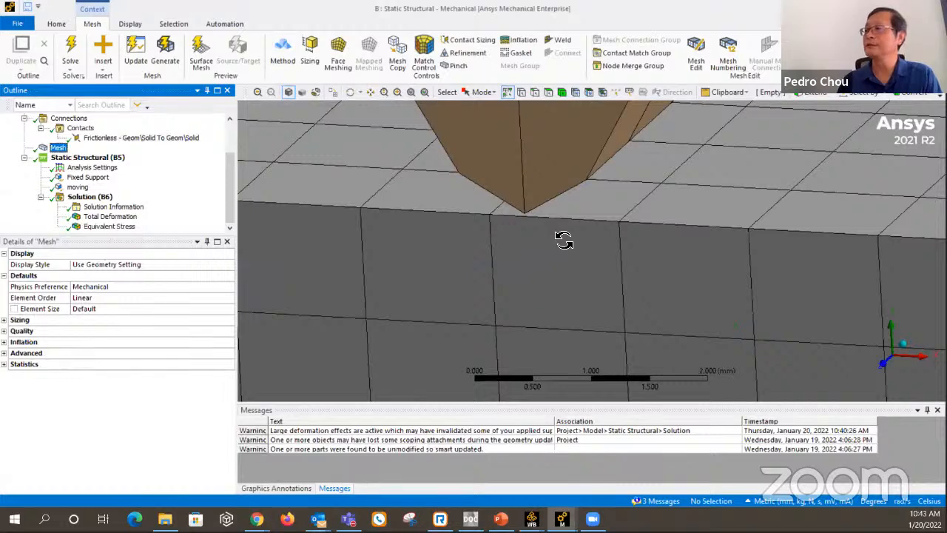
pyautogui.moveTo(564, 238)
pyautogui.mouseDown(button='middle')
pyautogui.moveTo(604, 224)
pyautogui.moveTo(578, 229)
pyautogui.mouseUp(button='middle')
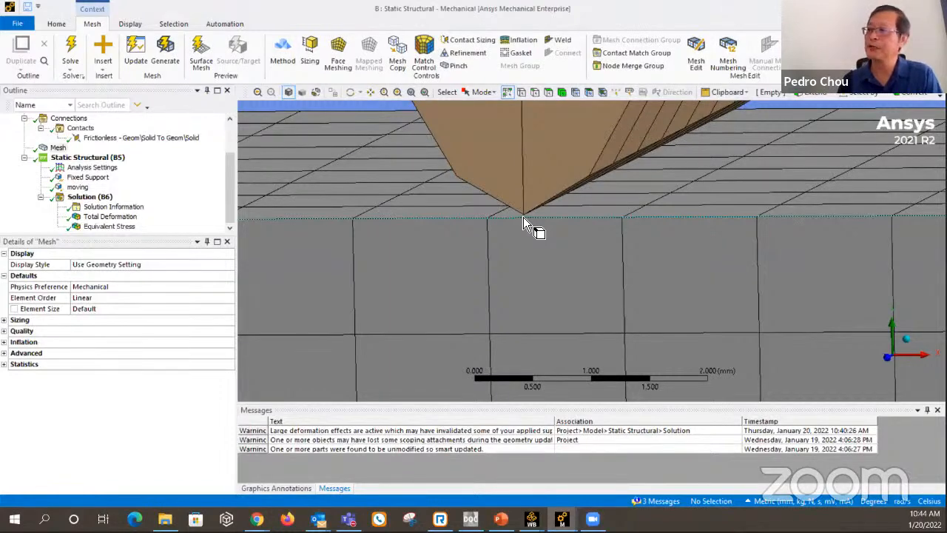
pyautogui.scroll(-3, 560, 217)
pyautogui.scroll(-3, 575, 213)
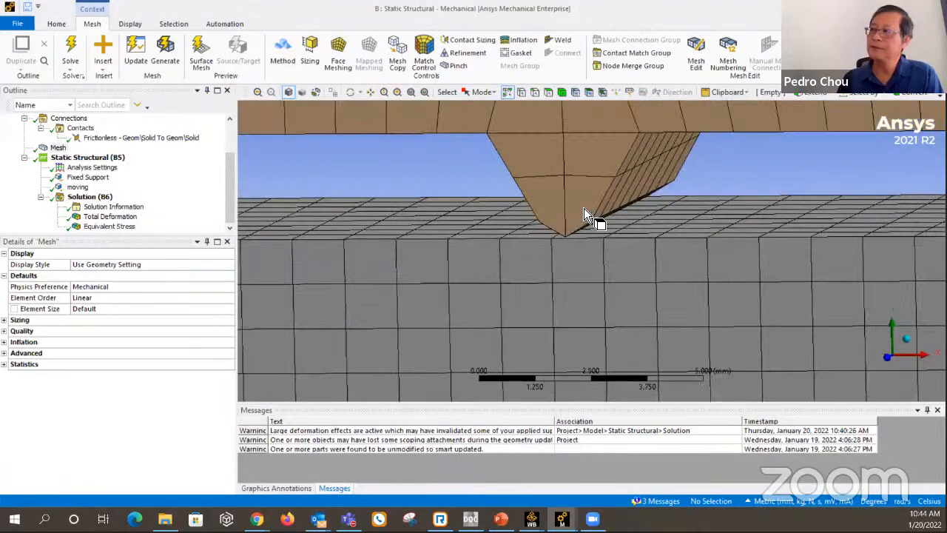